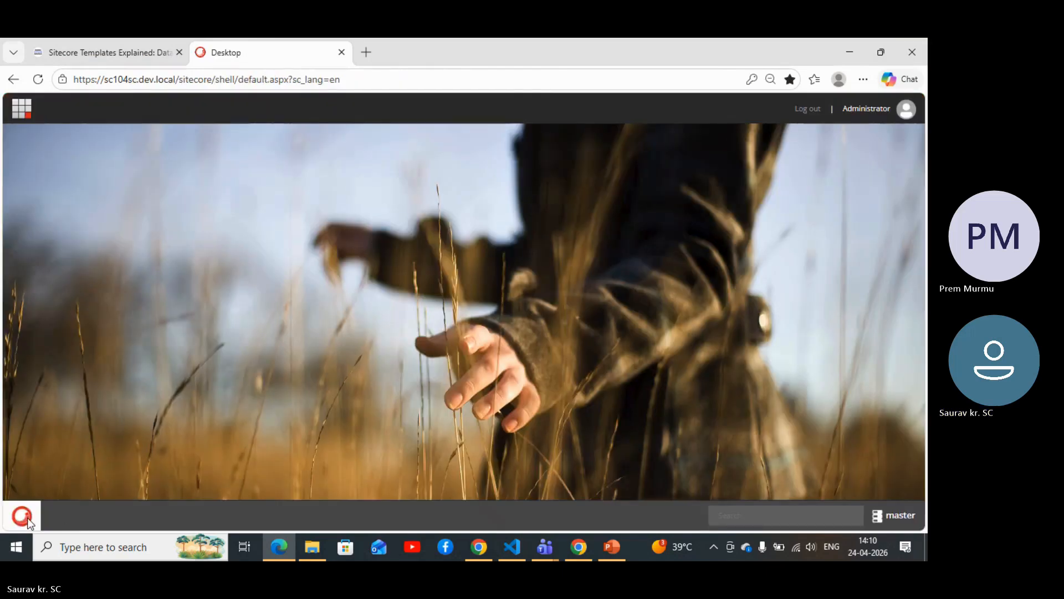
# - Open the Content Editor and expand the Templates node in the content tree
pyautogui.click(22, 516)
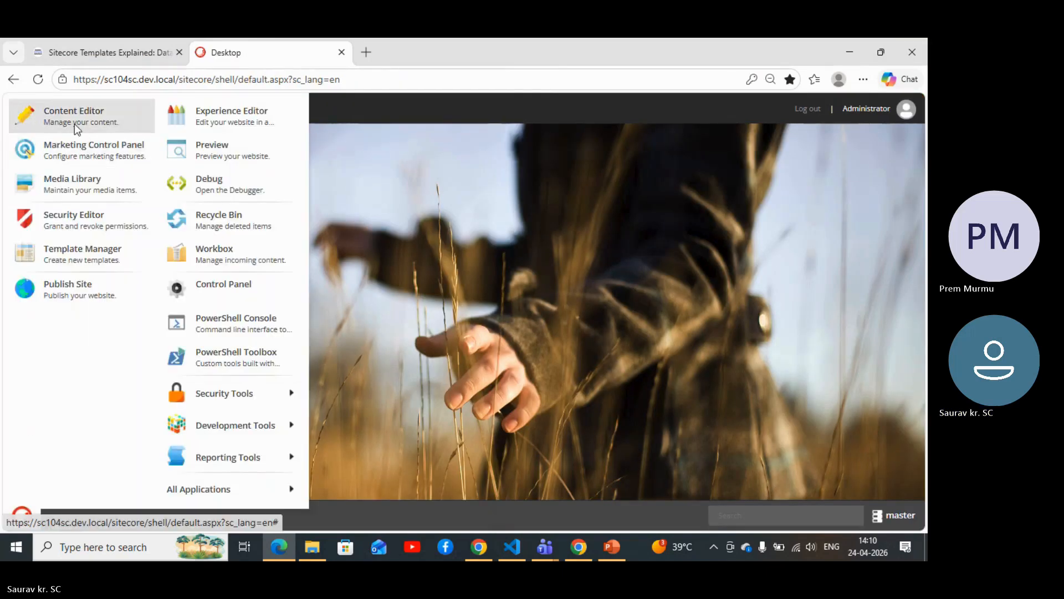
pyautogui.click(74, 123)
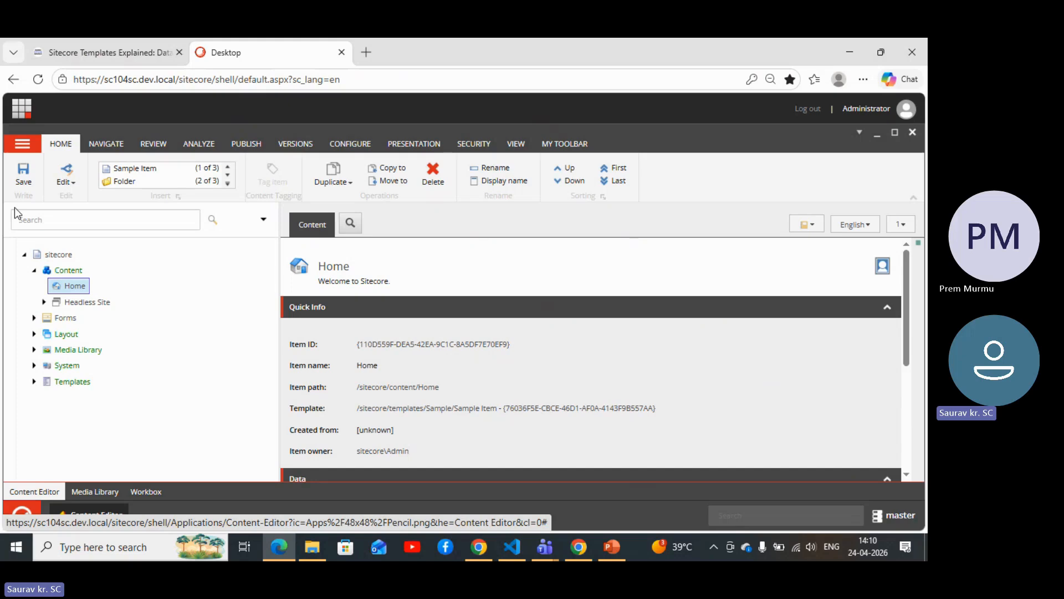
pyautogui.click(34, 381)
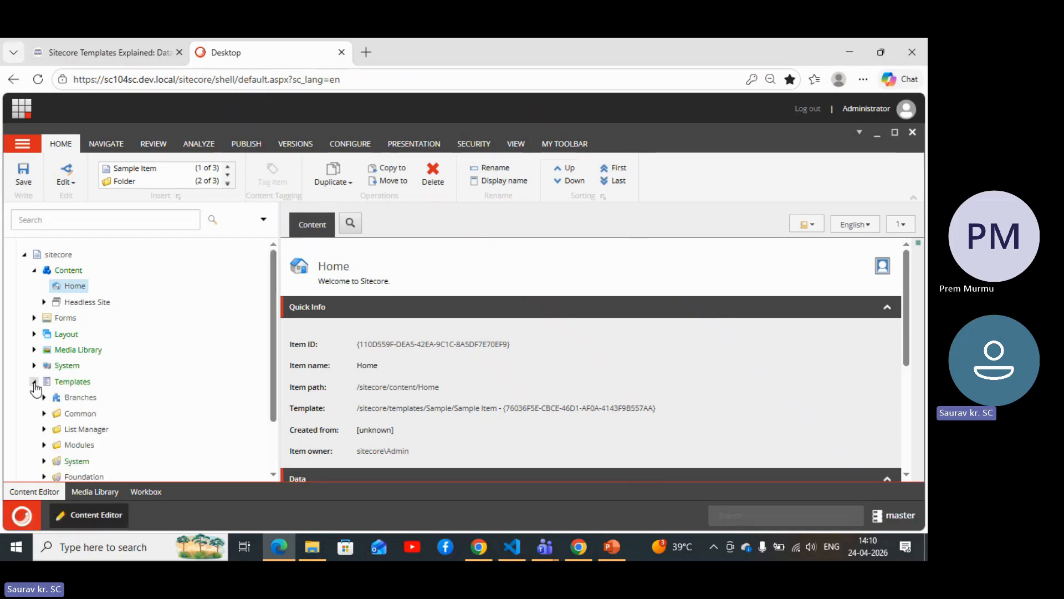
# - Open the Sitecore JSS App folder under Templates > Feature > Headless Site
pyautogui.scroll(-1, 35, 389)
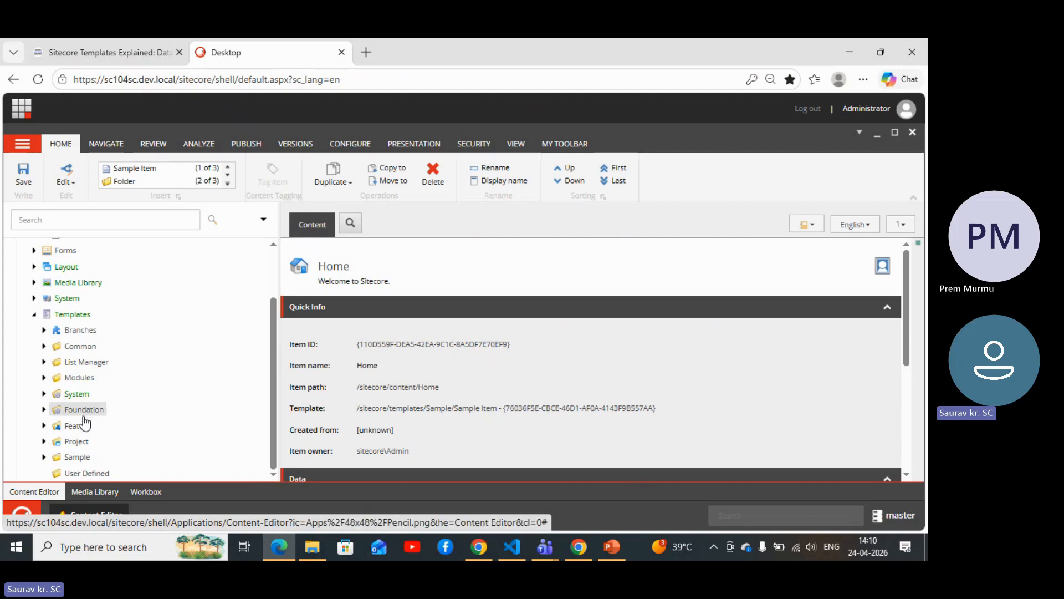
pyautogui.click(44, 426)
pyautogui.scroll(-1, 49, 411)
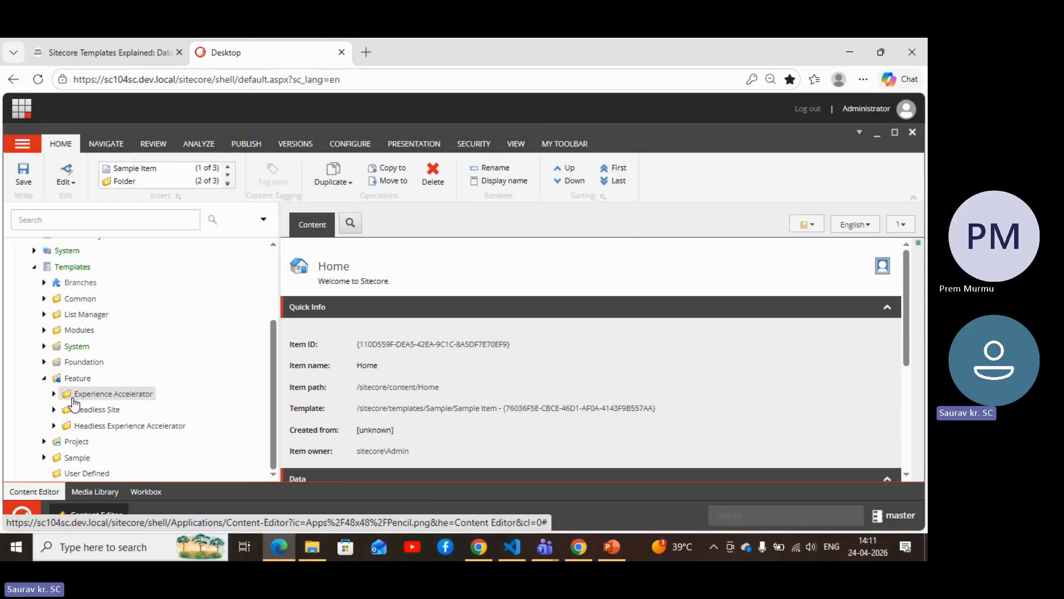
pyautogui.click(54, 410)
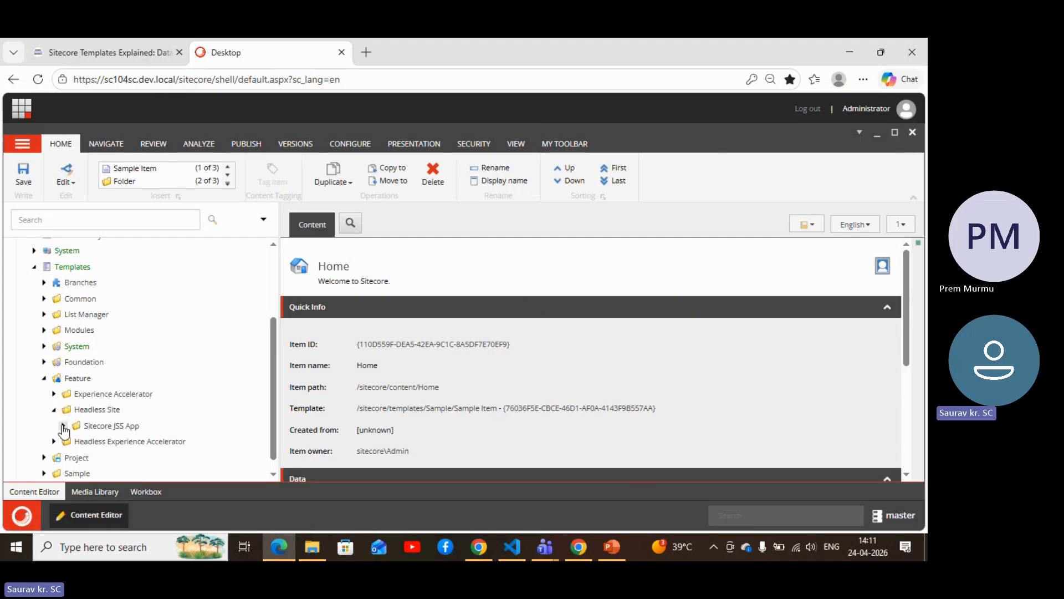
pyautogui.click(63, 426)
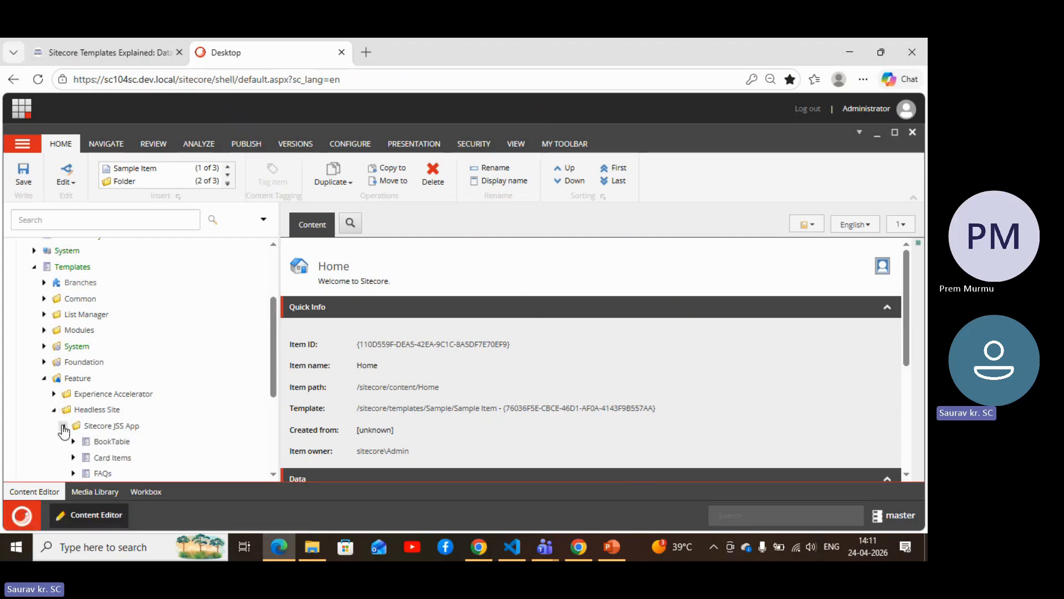
pyautogui.scroll(-1, 63, 432)
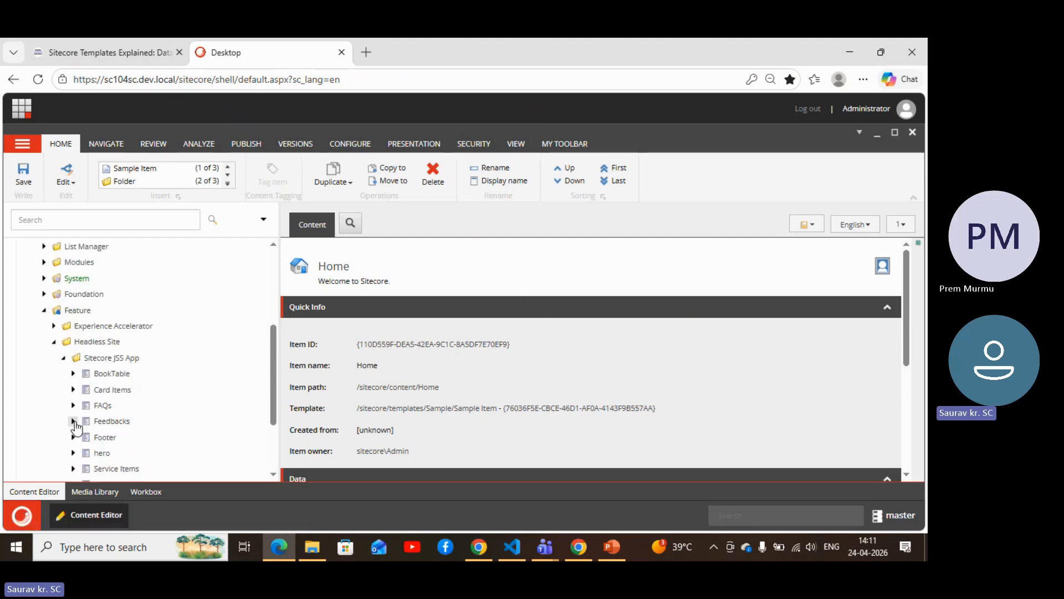
pyautogui.click(97, 361)
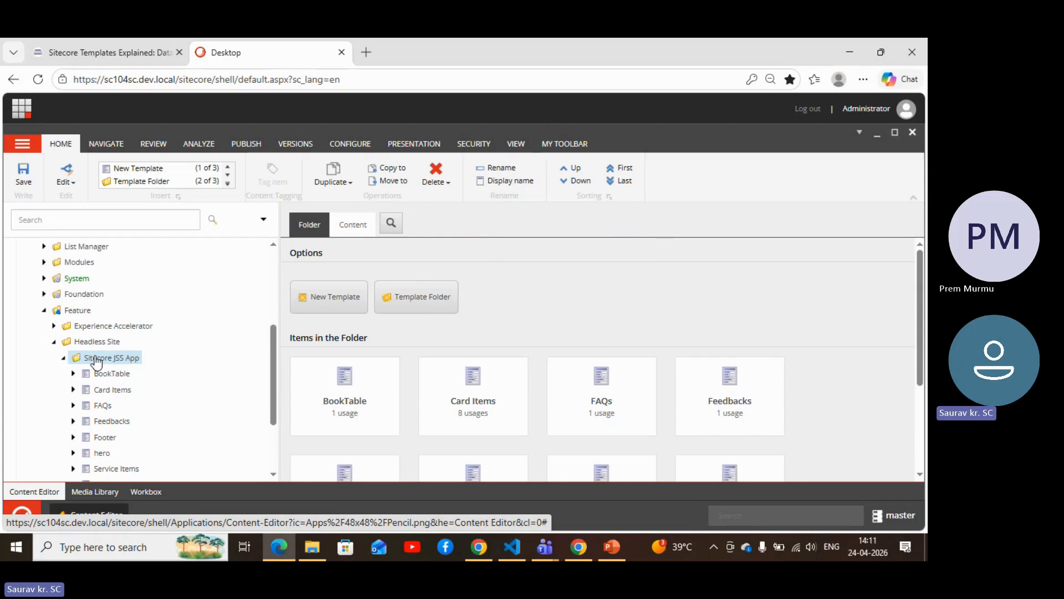
# - Create a new template named BlogPost in the Sitecore JSS App folder, keeping the Standard template as its base
pyautogui.rightClick(96, 361)
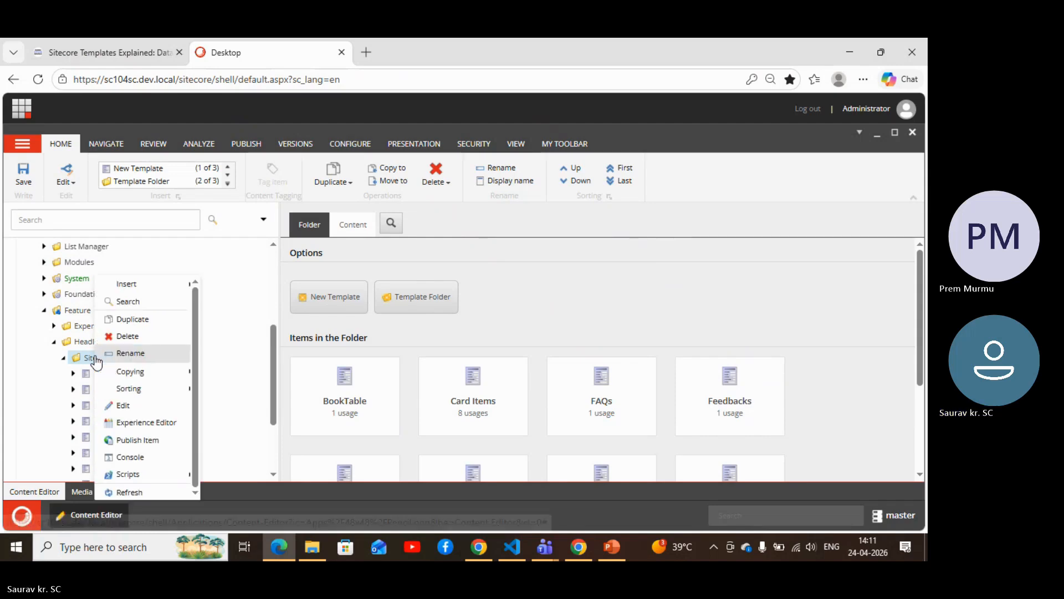
pyautogui.click(133, 288)
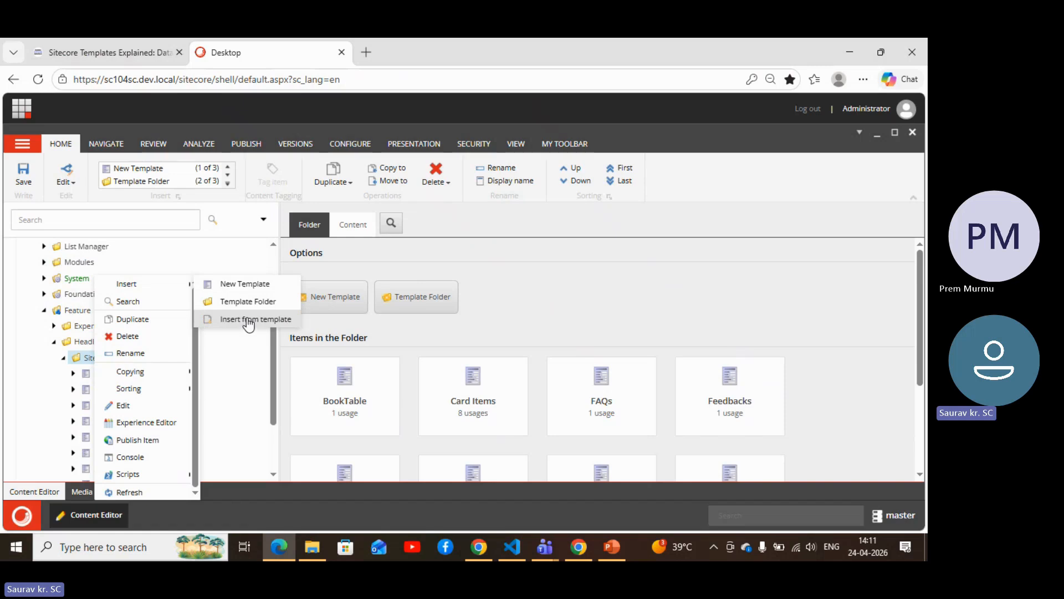
pyautogui.click(229, 288)
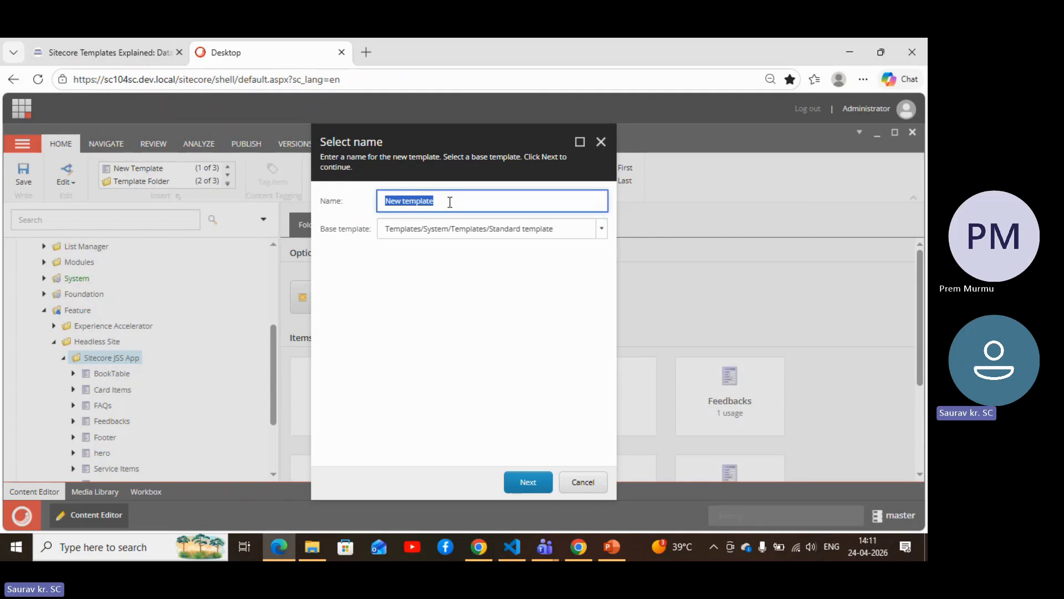
pyautogui.press('BackSpace')
pyautogui.write('B')
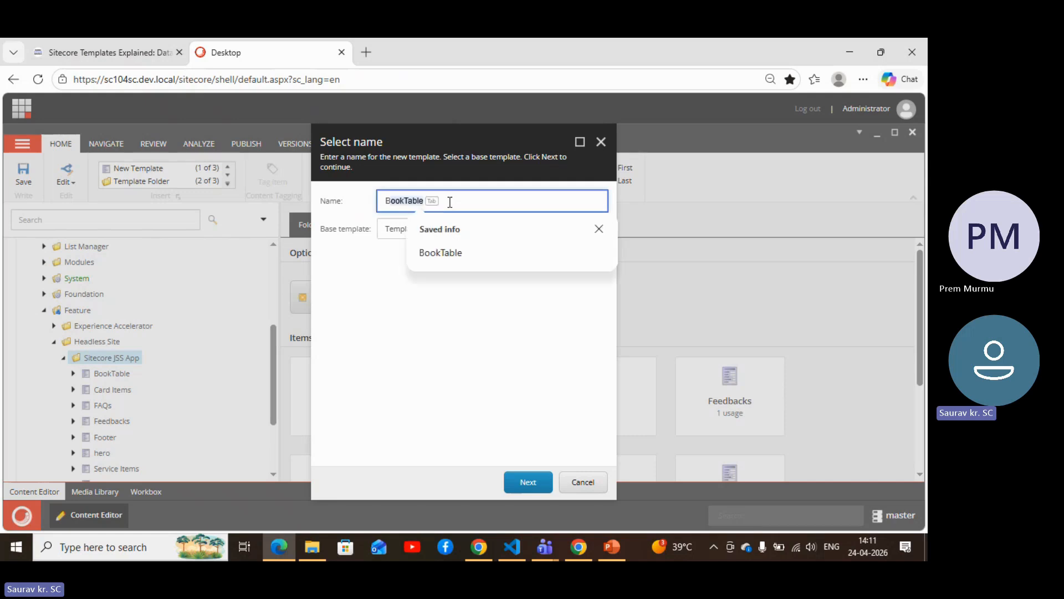
pyautogui.write('logPost')
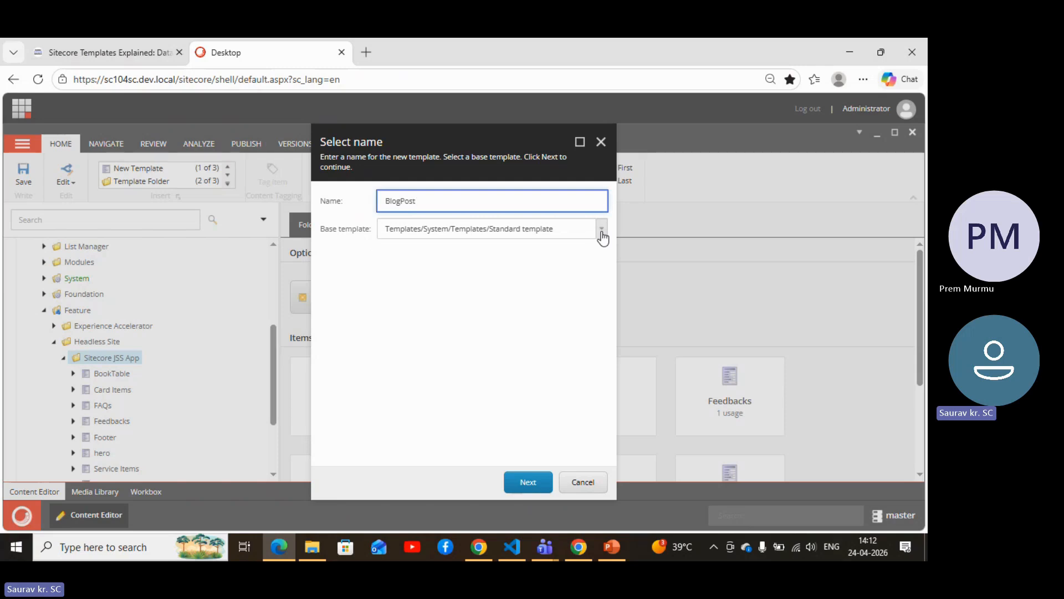
pyautogui.click(528, 482)
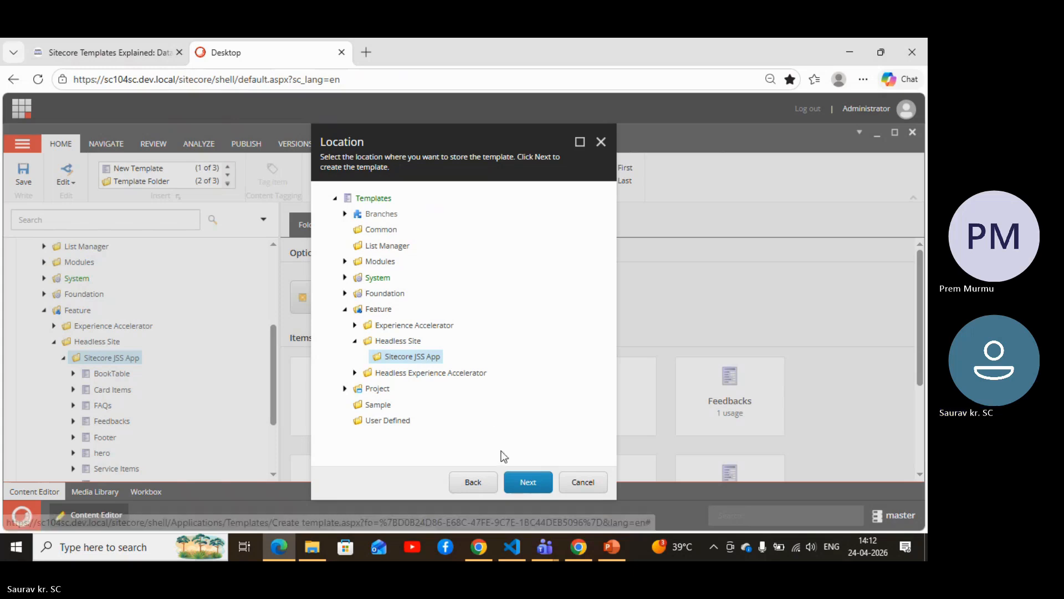
pyautogui.click(528, 484)
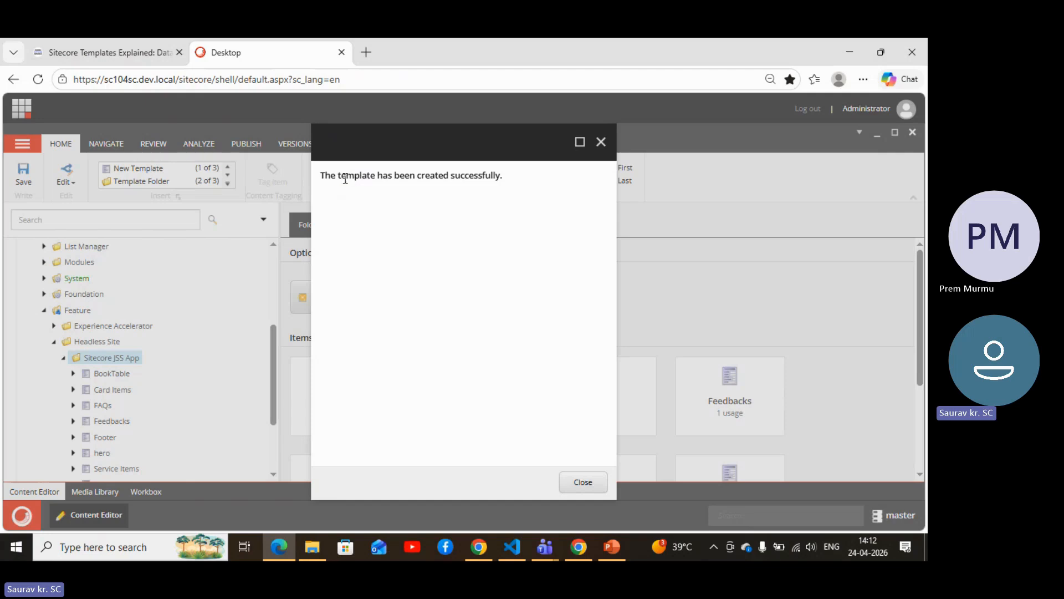
pyautogui.click(582, 481)
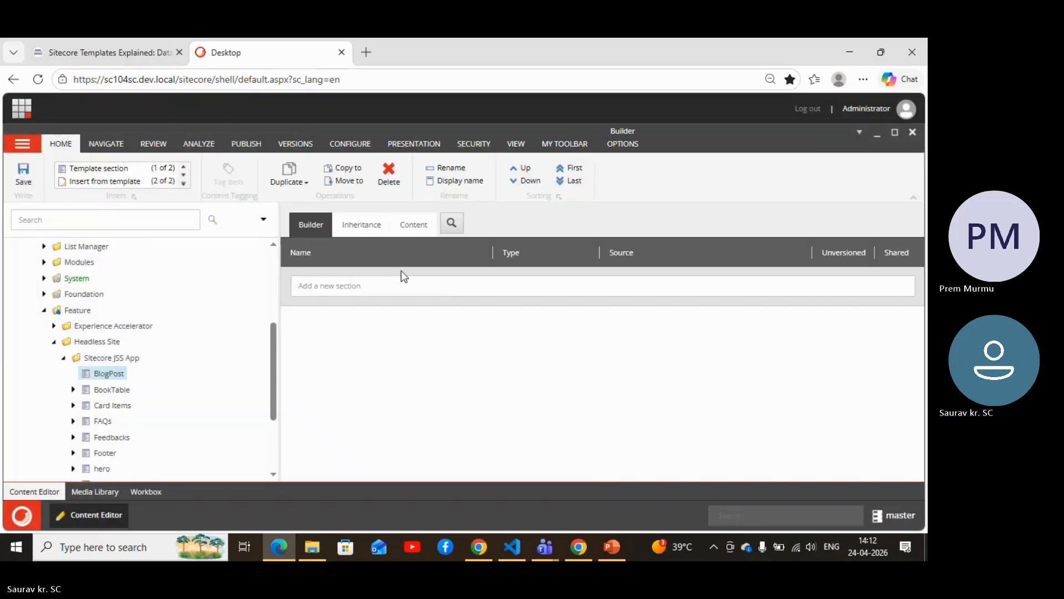
# - Review the BlogPost template's item details and its base template selection
pyautogui.click(108, 377)
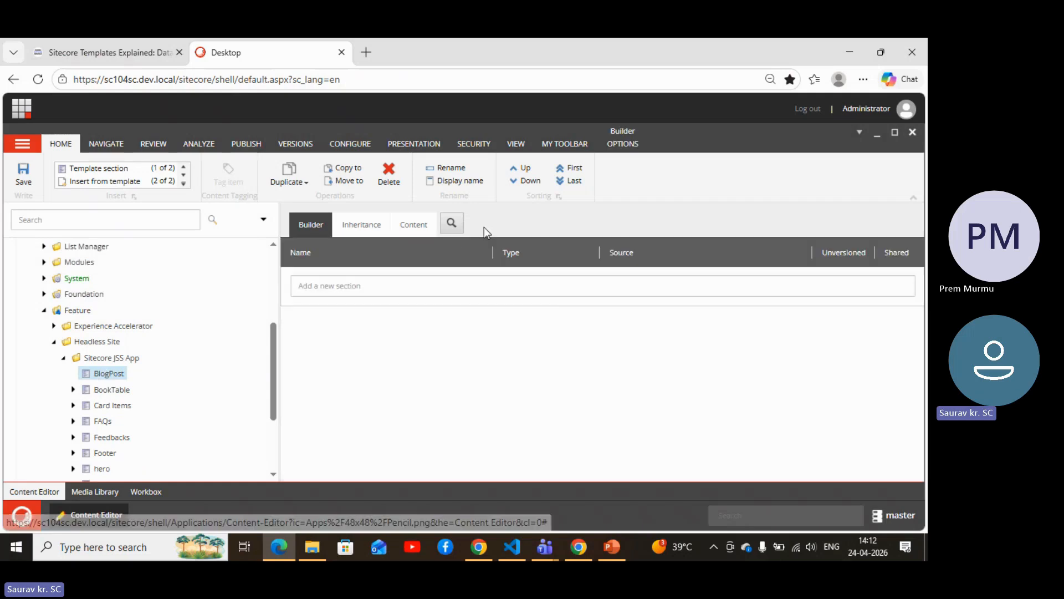
pyautogui.click(423, 225)
pyautogui.scroll(-1, 500, 349)
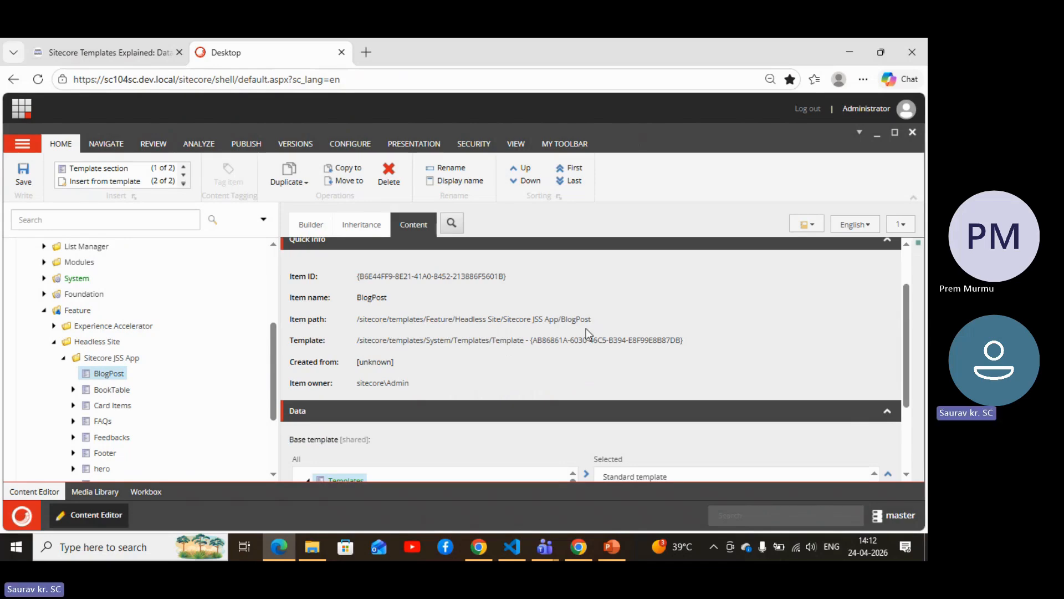
pyautogui.scroll(-2, 527, 354)
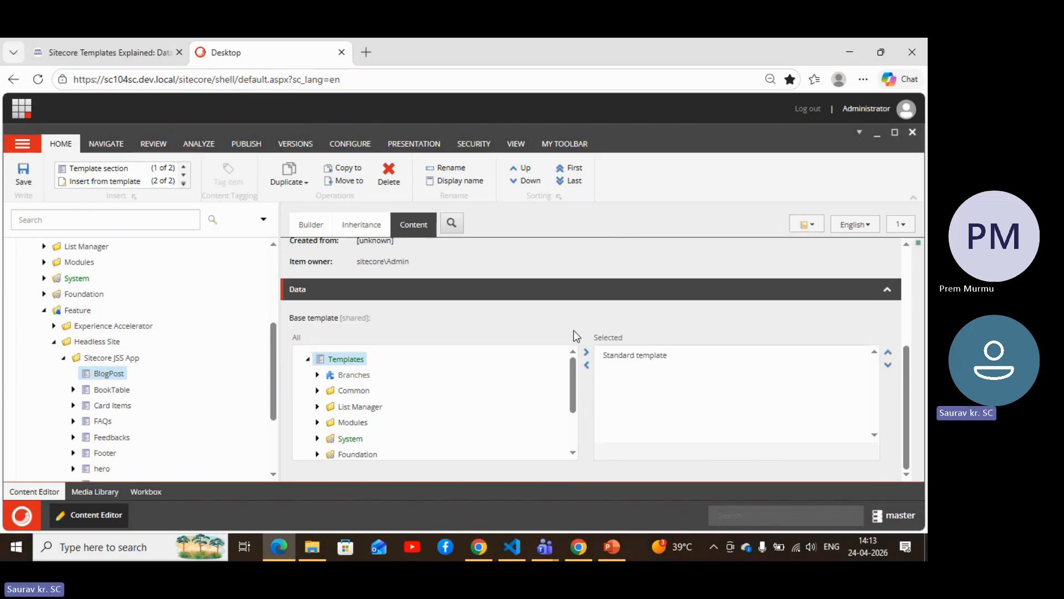
# - Switch to the PowerPoint presentation and read the slide "Step 3: Add Sections"
pyautogui.click(616, 555)
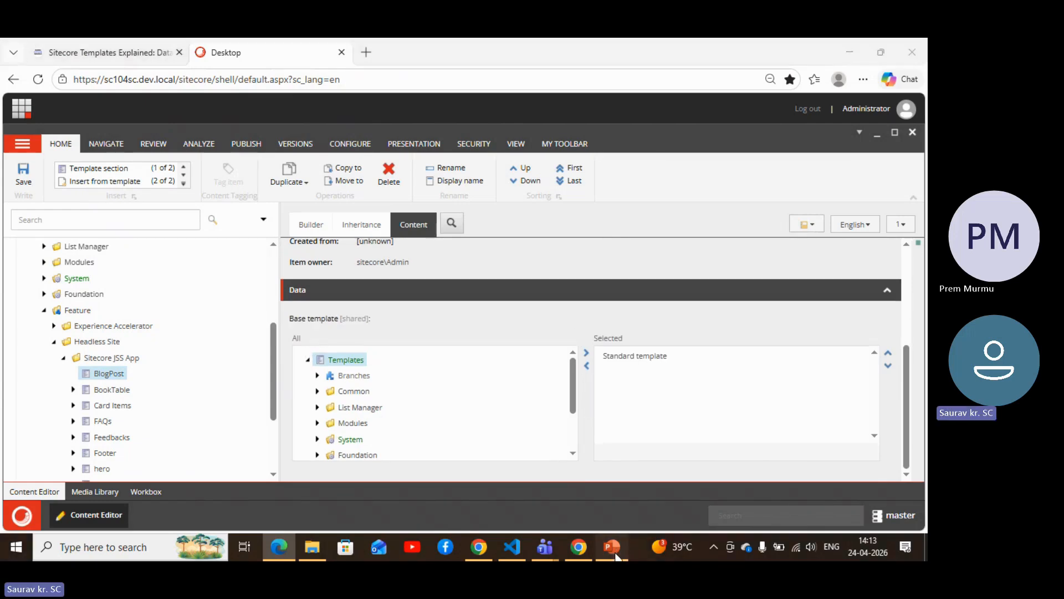
pyautogui.scroll(-1, 122, 460)
pyautogui.scroll(-1, 119, 455)
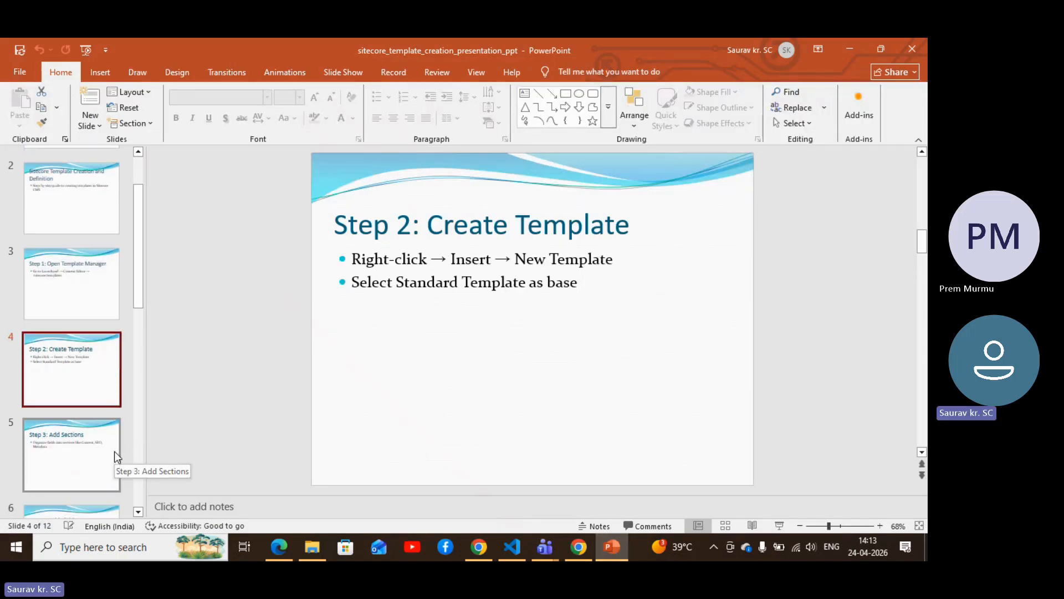
pyautogui.click(115, 452)
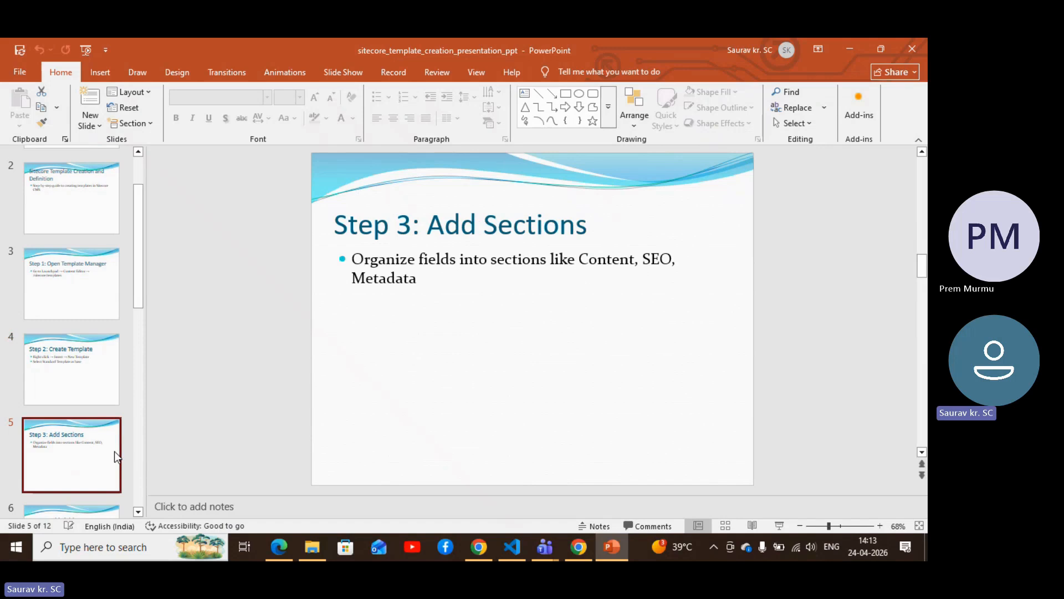
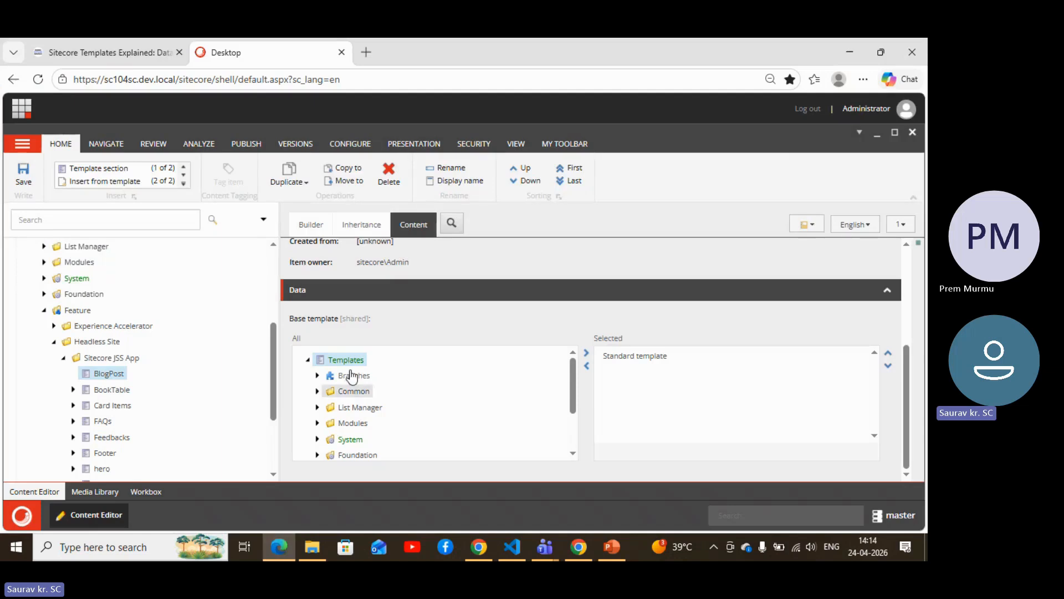
# - Add a section named "Blog Section" to the BlogPost template in the template builder
pyautogui.click(305, 226)
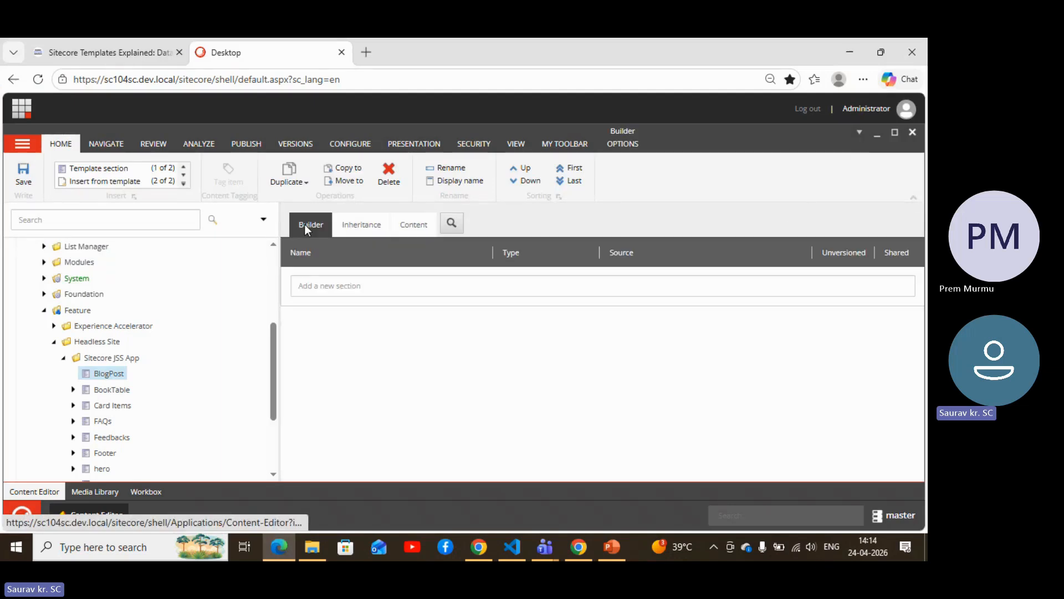
pyautogui.click(365, 285)
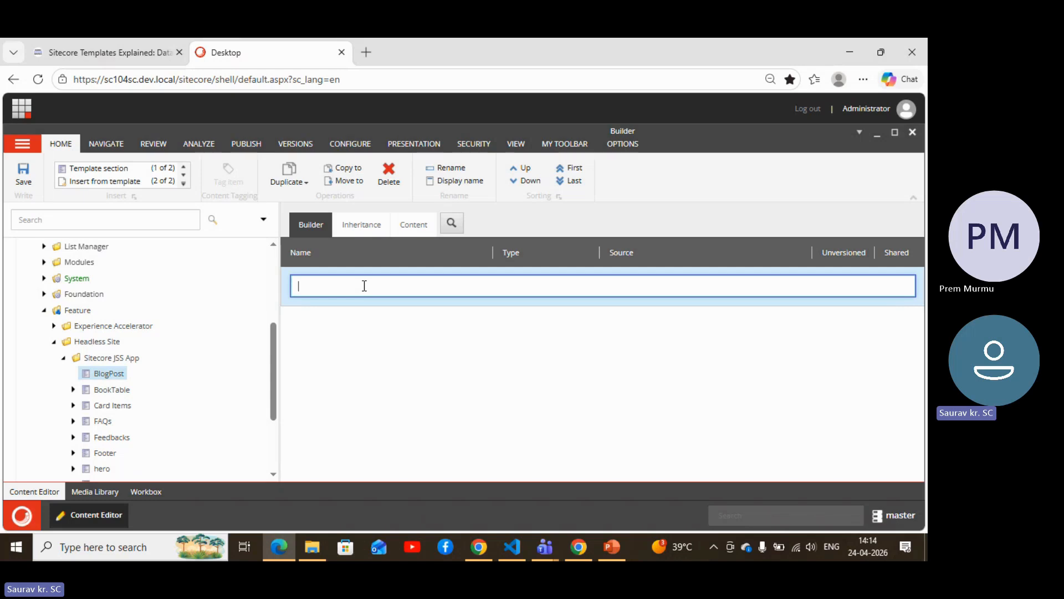
pyautogui.write('Bl')
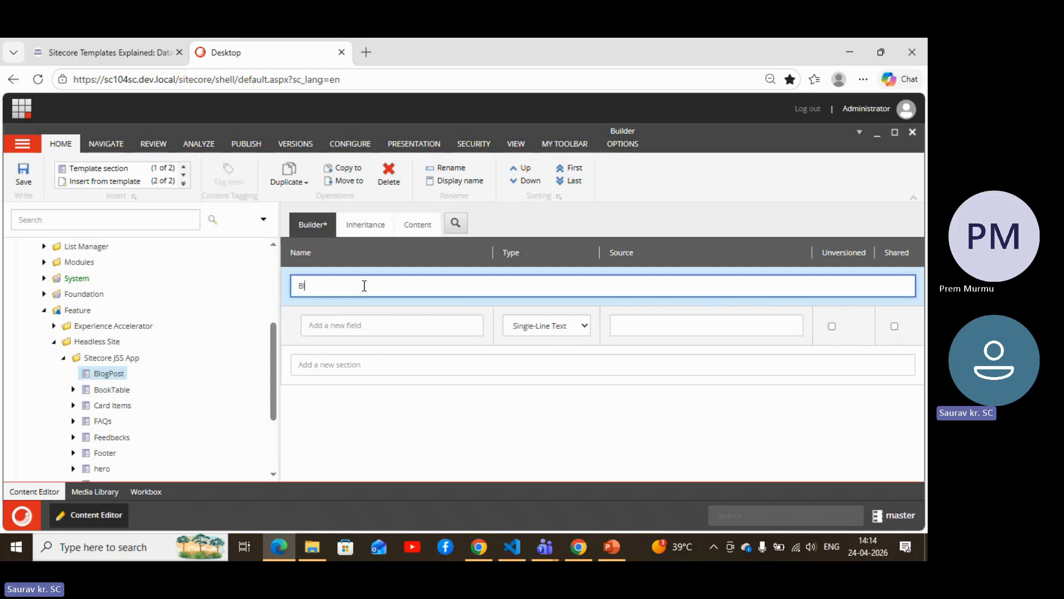
pyautogui.write('og S')
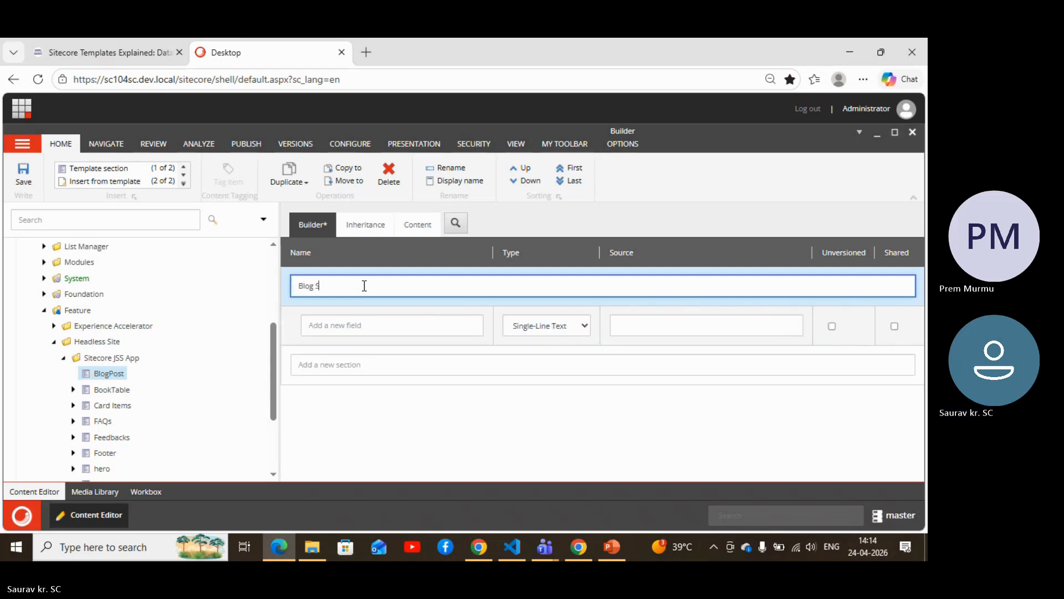
pyautogui.write('ection')
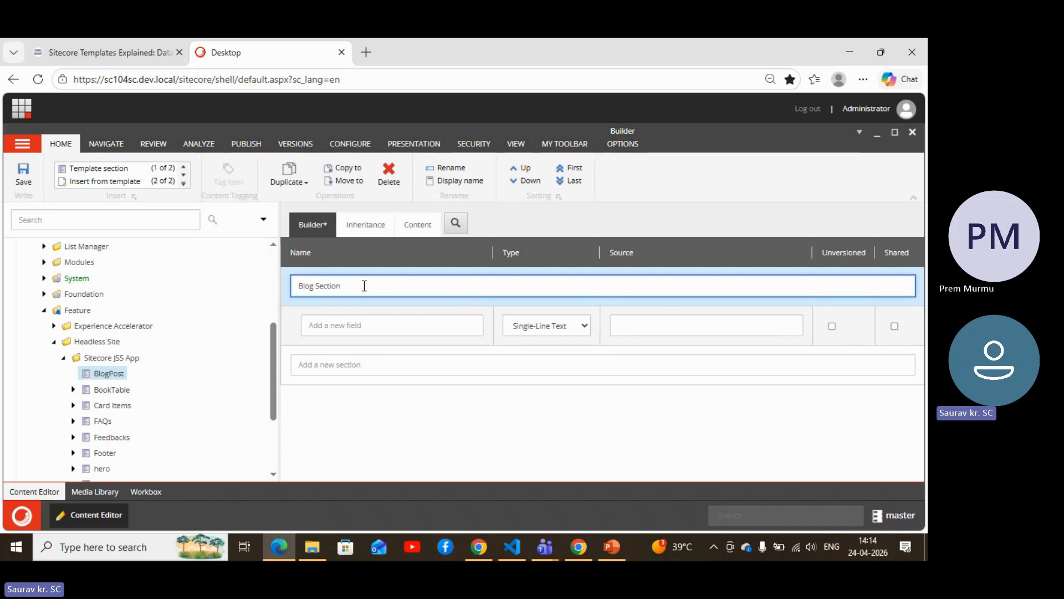
# - Add two fields named Title and Content to the Blog Section, leaving both as Single-Line Text
pyautogui.click(379, 322)
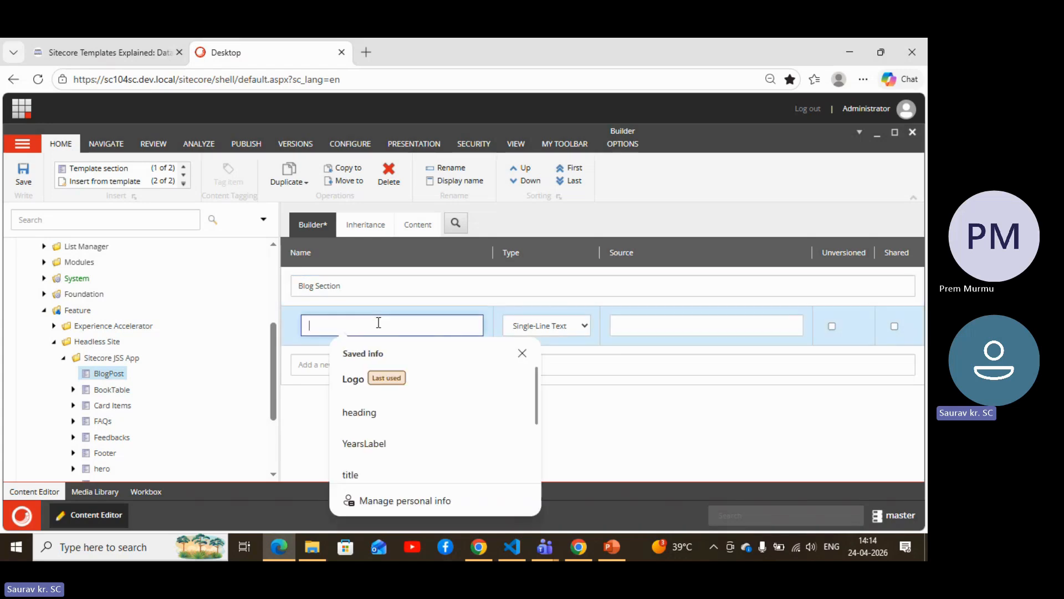
pyautogui.write('Title')
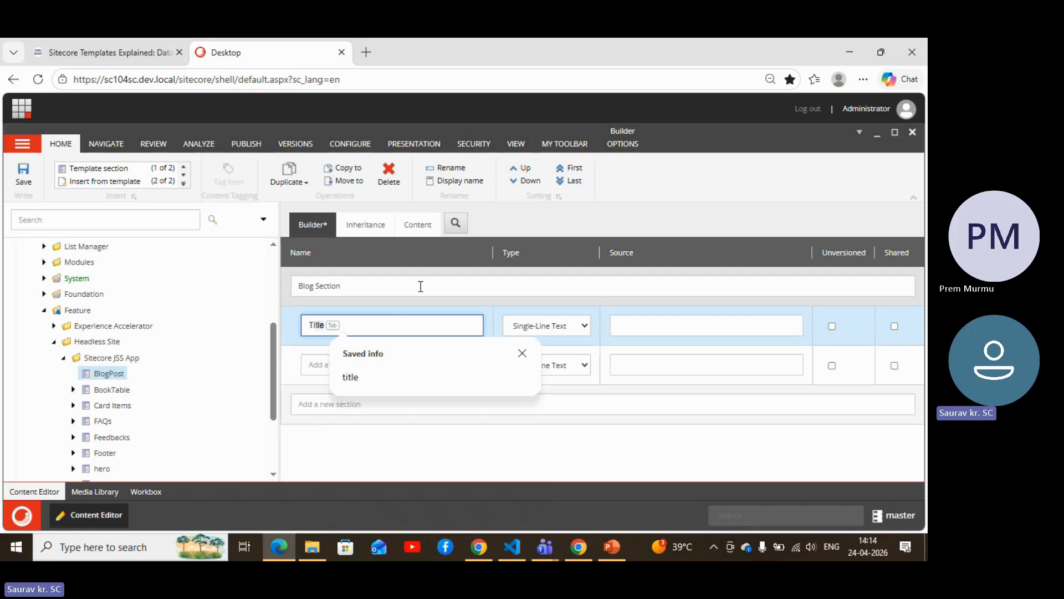
pyautogui.click(304, 340)
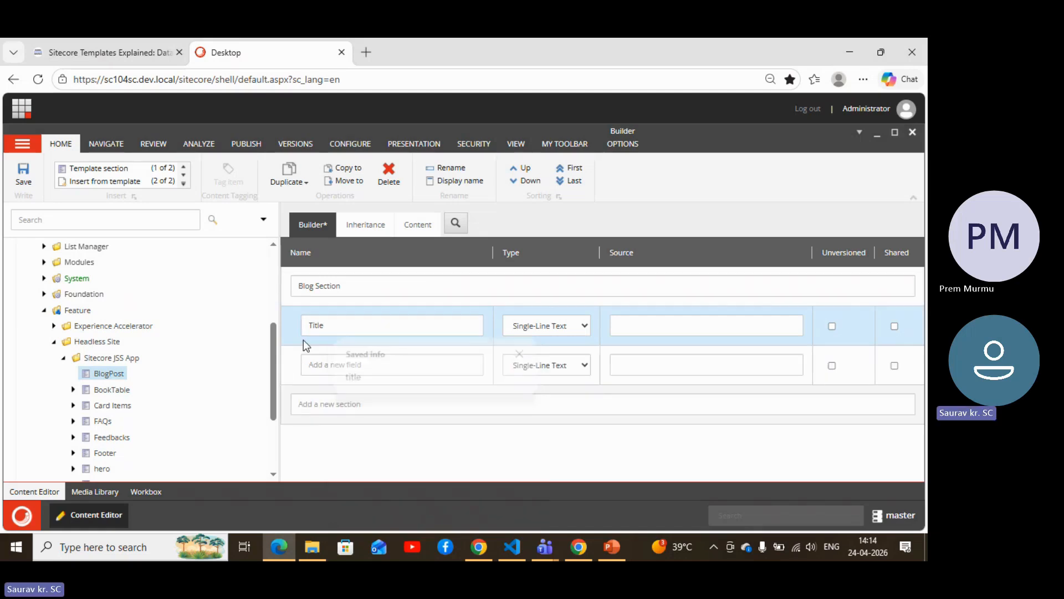
pyautogui.click(344, 365)
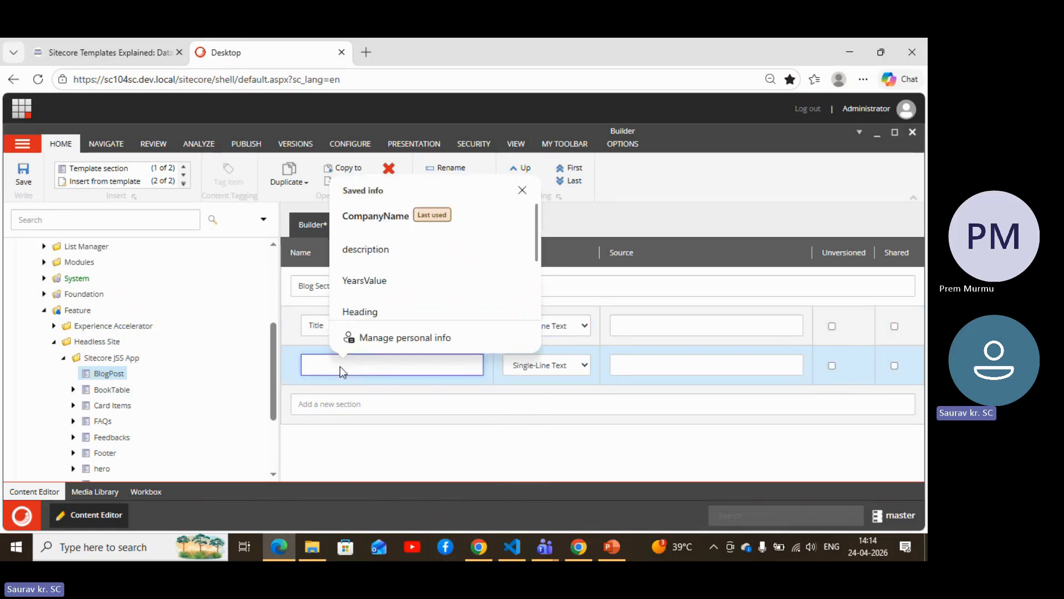
pyautogui.write('Cont')
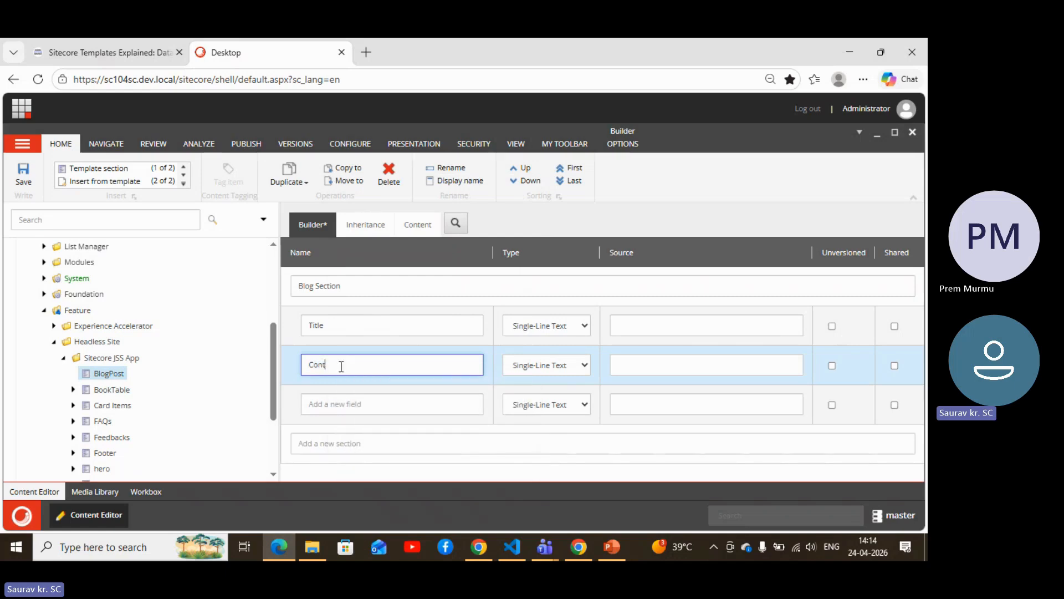
pyautogui.write('ent')
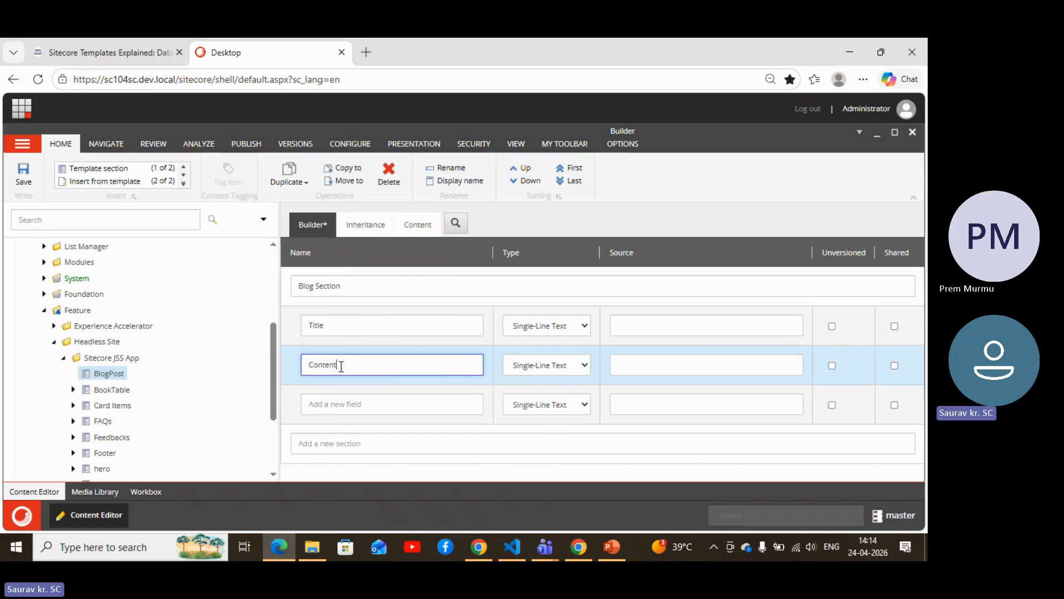
# - Add three more fields named Image, Publishded Date and Author to the Blog Section and save the BlogPost template
pyautogui.click(348, 408)
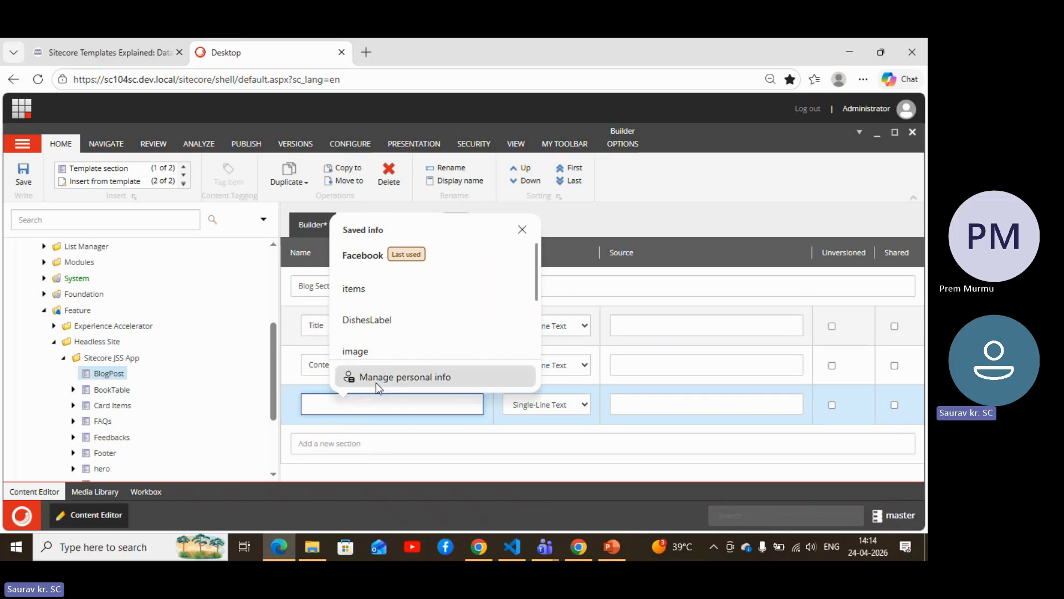
pyautogui.write('Image')
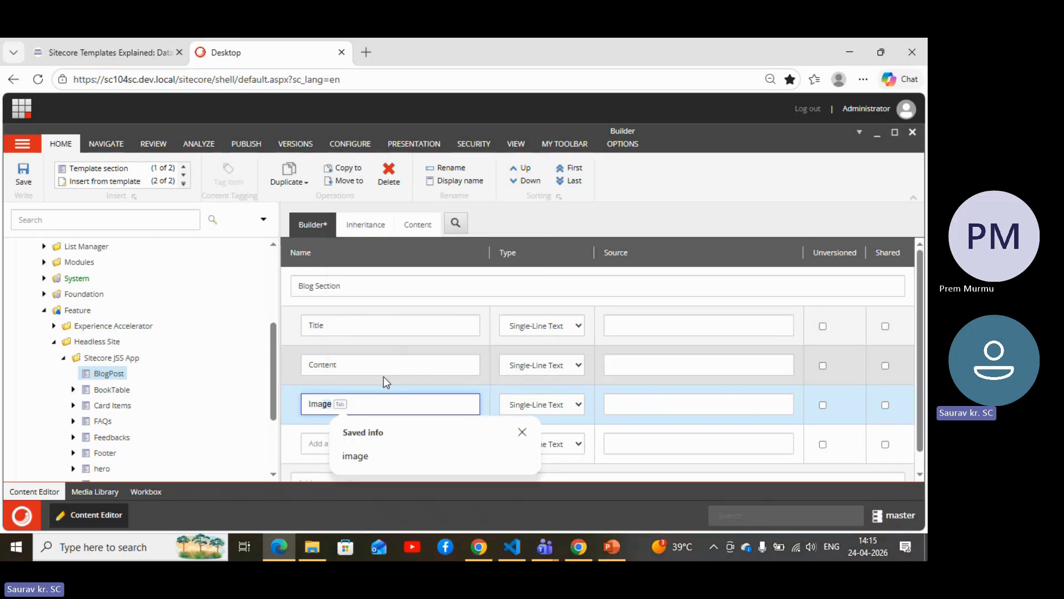
pyautogui.click(321, 439)
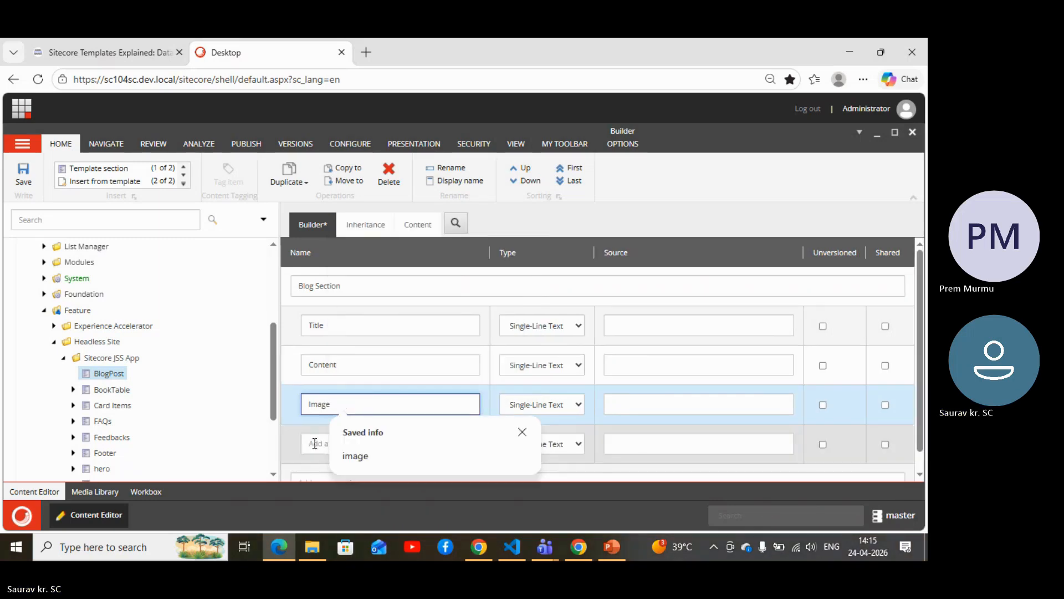
pyautogui.write('Pub')
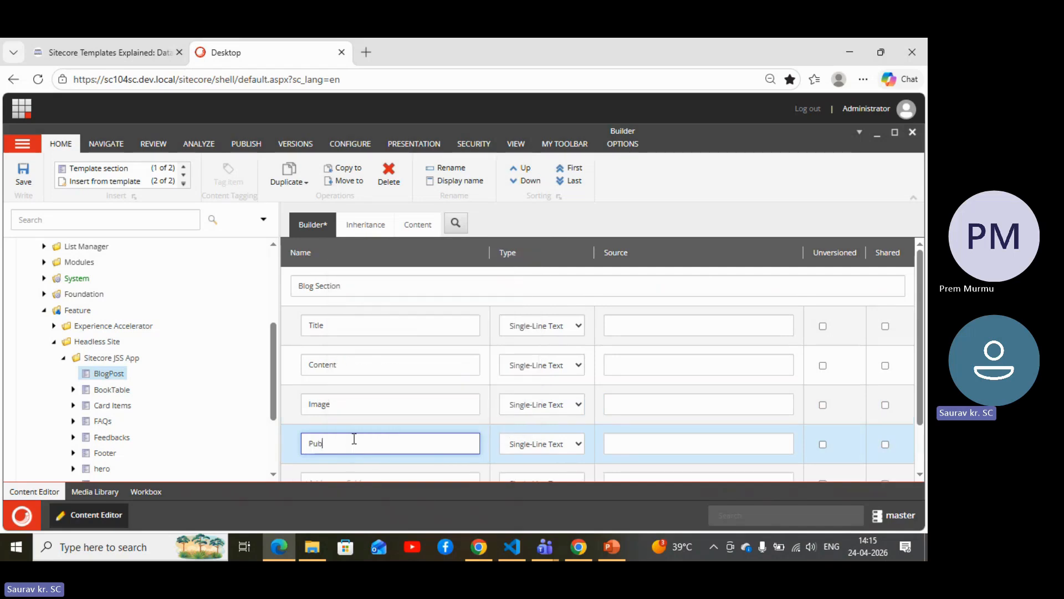
pyautogui.write('lishded Date')
pyautogui.scroll(-2, 366, 438)
pyautogui.click(368, 422)
pyautogui.write('Author')
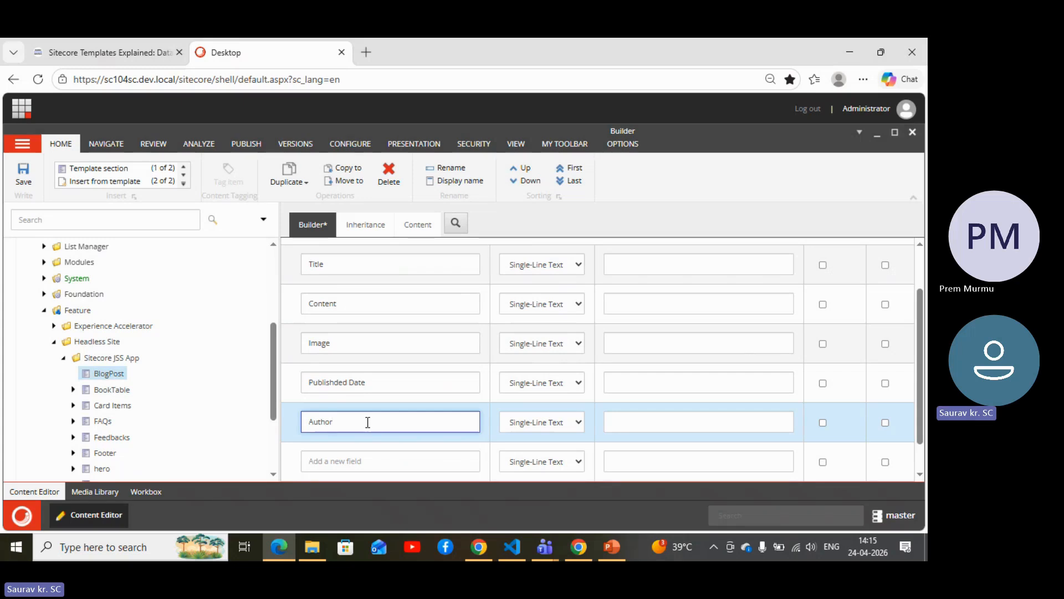
pyautogui.scroll(-1, 368, 421)
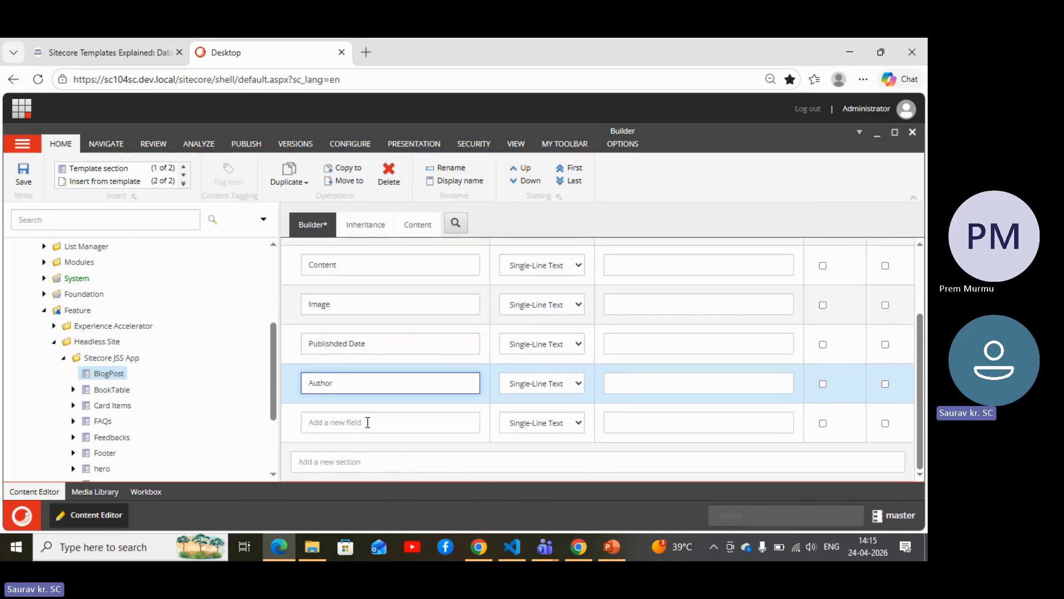
pyautogui.scroll(2, 365, 422)
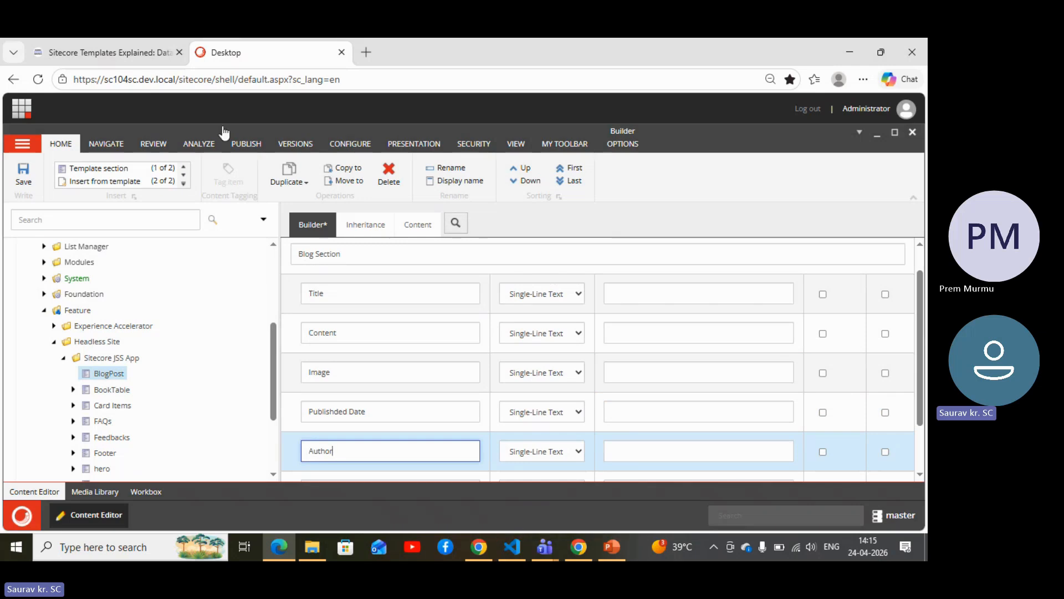
pyautogui.click(39, 180)
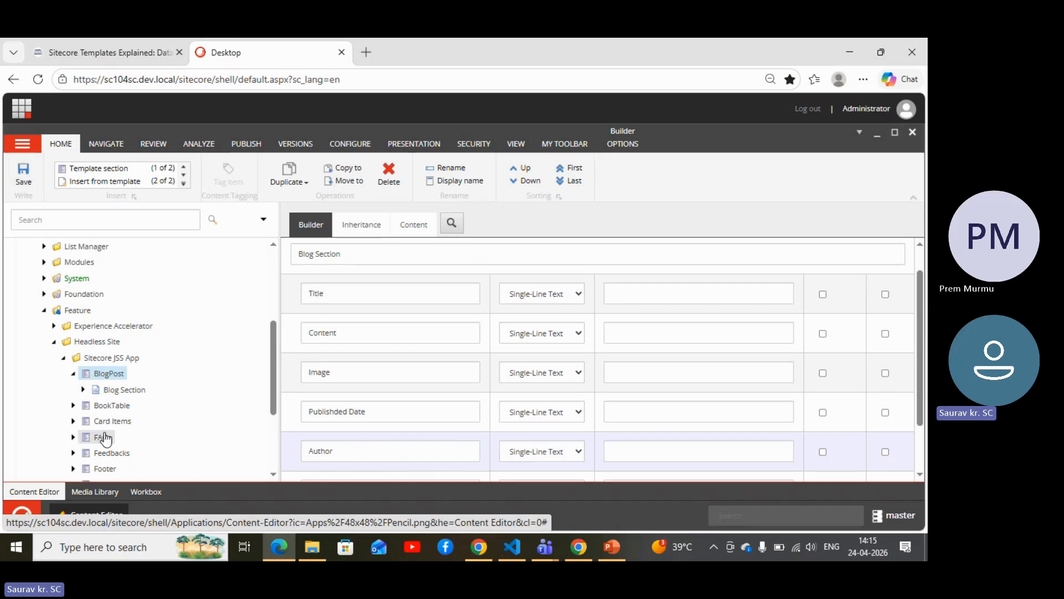
# - Set the Content field's type to Rich Text and the Image field's type to Image in the BlogPost template
pyautogui.click(111, 374)
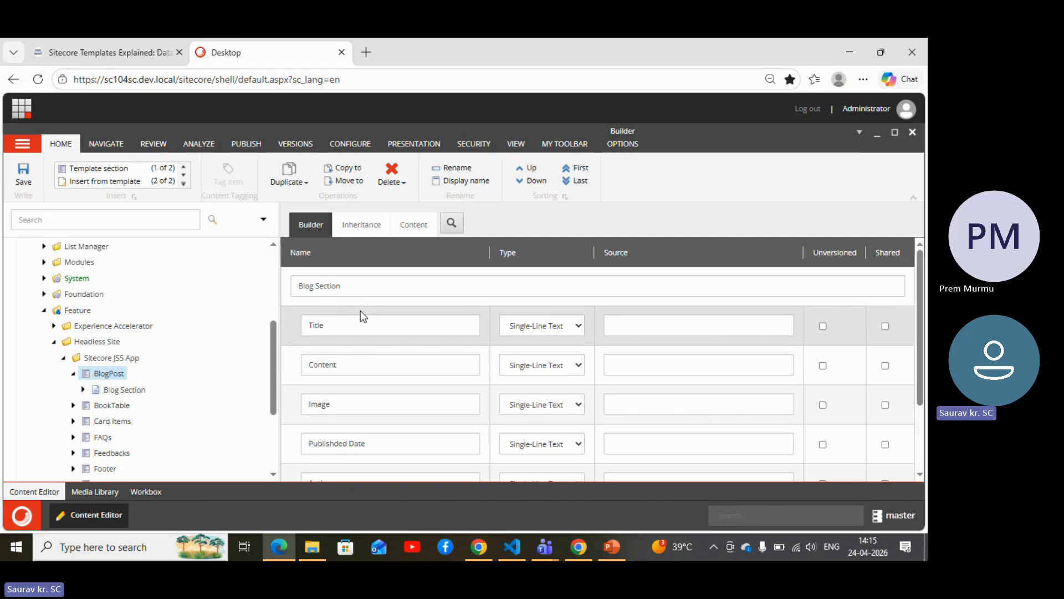
pyautogui.scroll(-1, 363, 316)
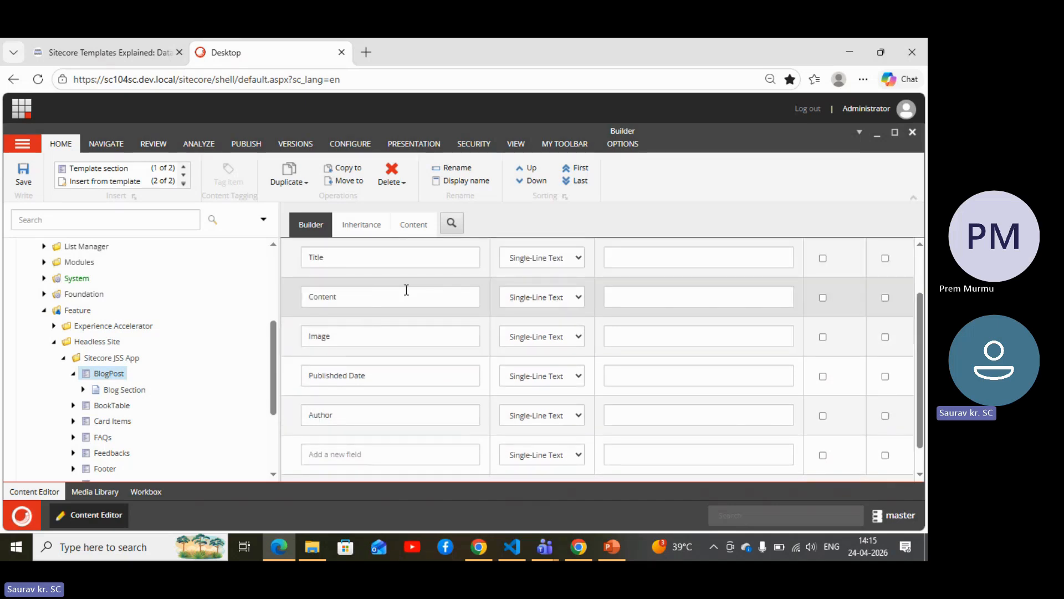
pyautogui.scroll(1, 406, 290)
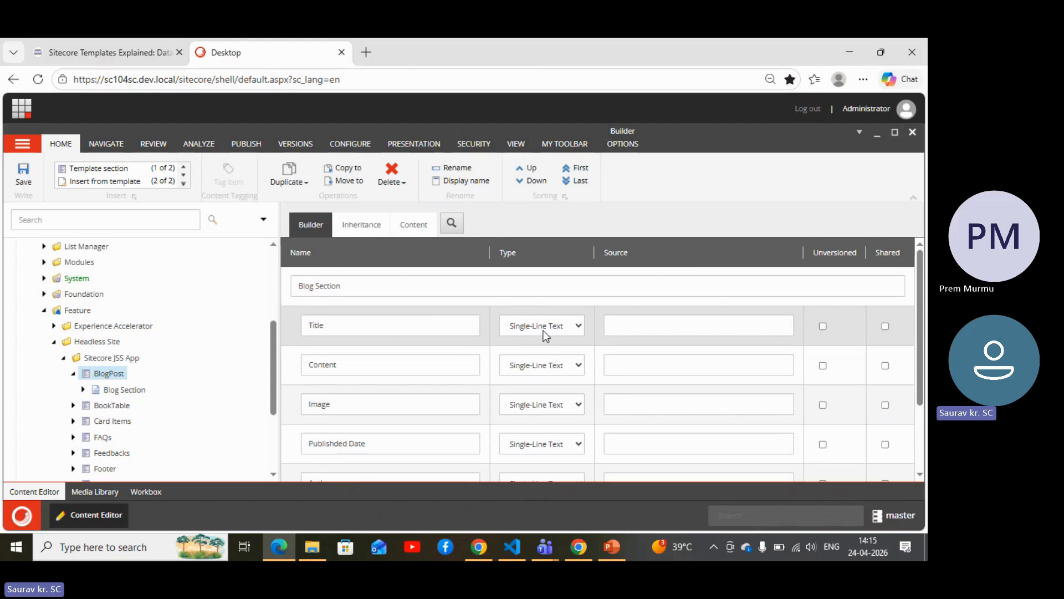
pyautogui.click(550, 367)
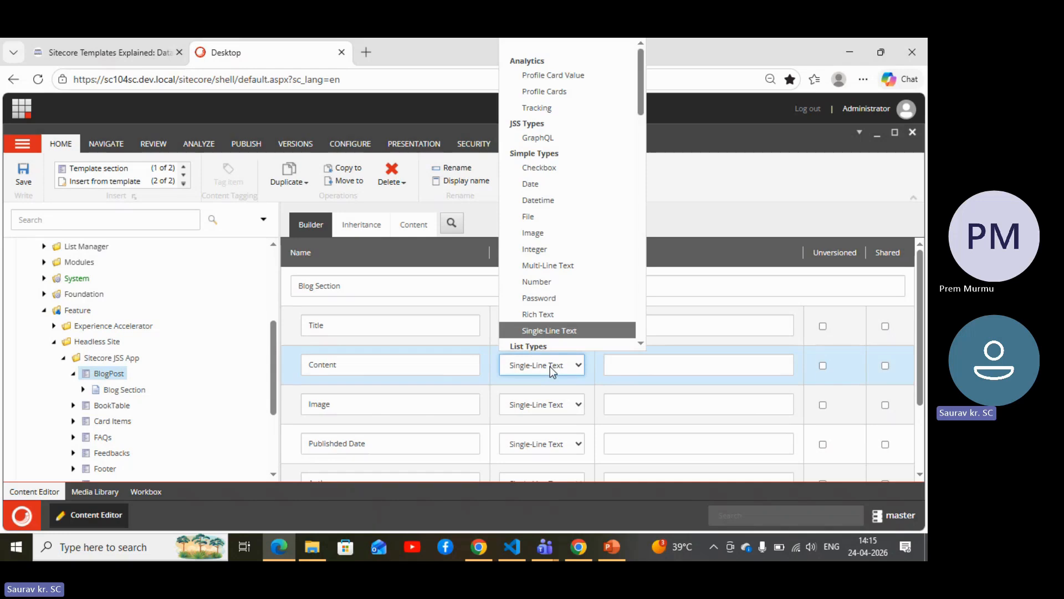
pyautogui.click(559, 317)
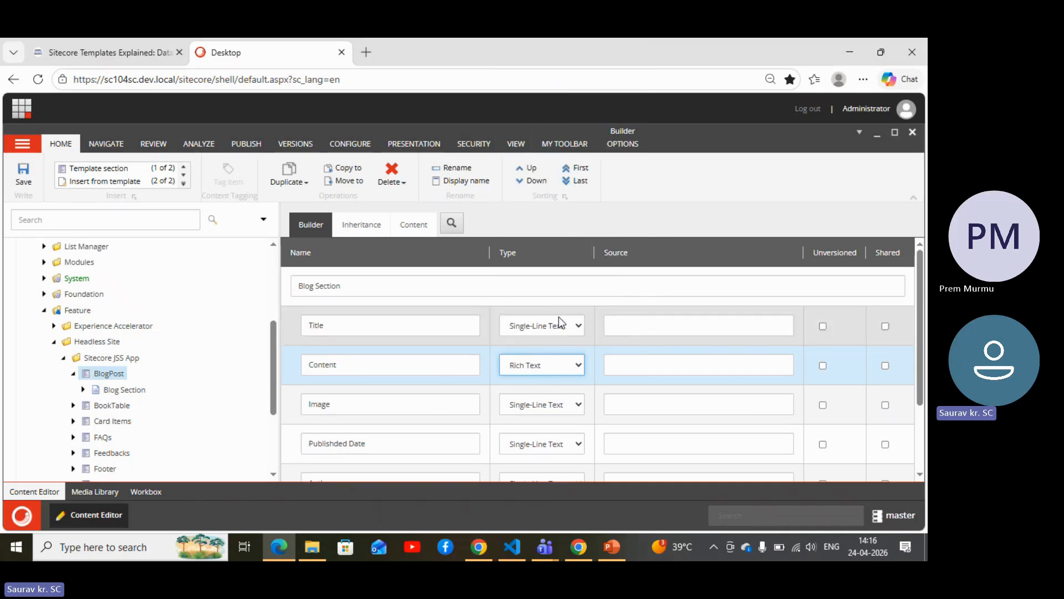
pyautogui.scroll(-1, 558, 317)
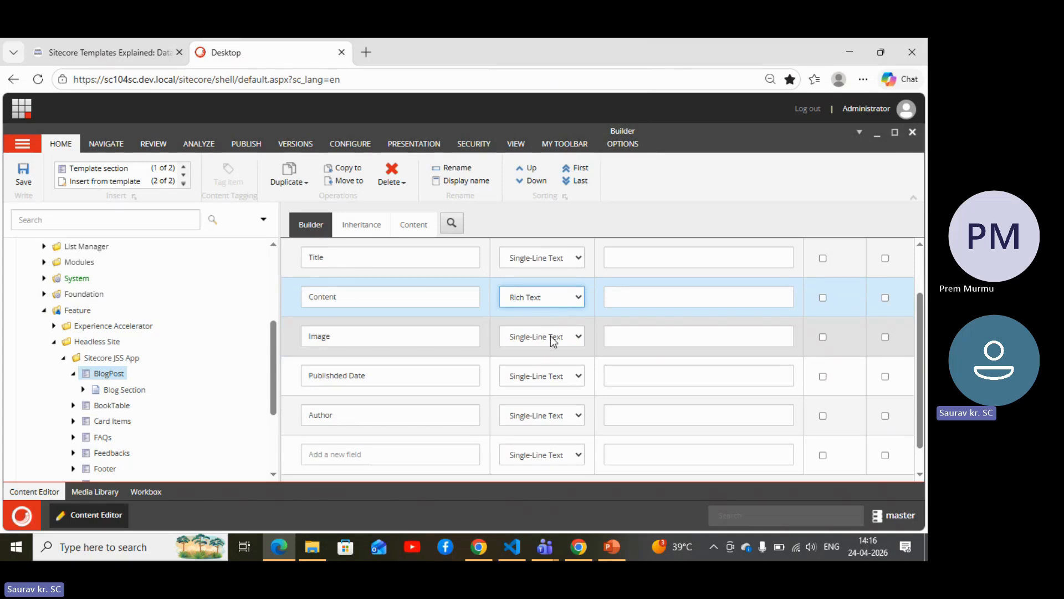
pyautogui.click(550, 334)
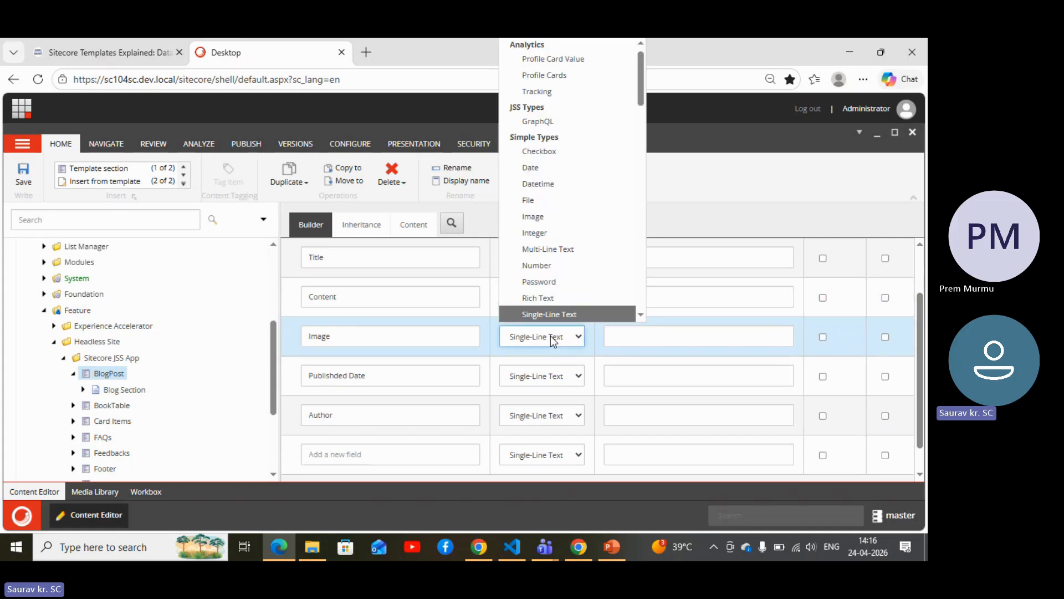
pyautogui.click(543, 221)
# - Set the Publishded Date field's type to Date, keep Author as Single-Line Text, and save the template
pyautogui.scroll(-1, 580, 361)
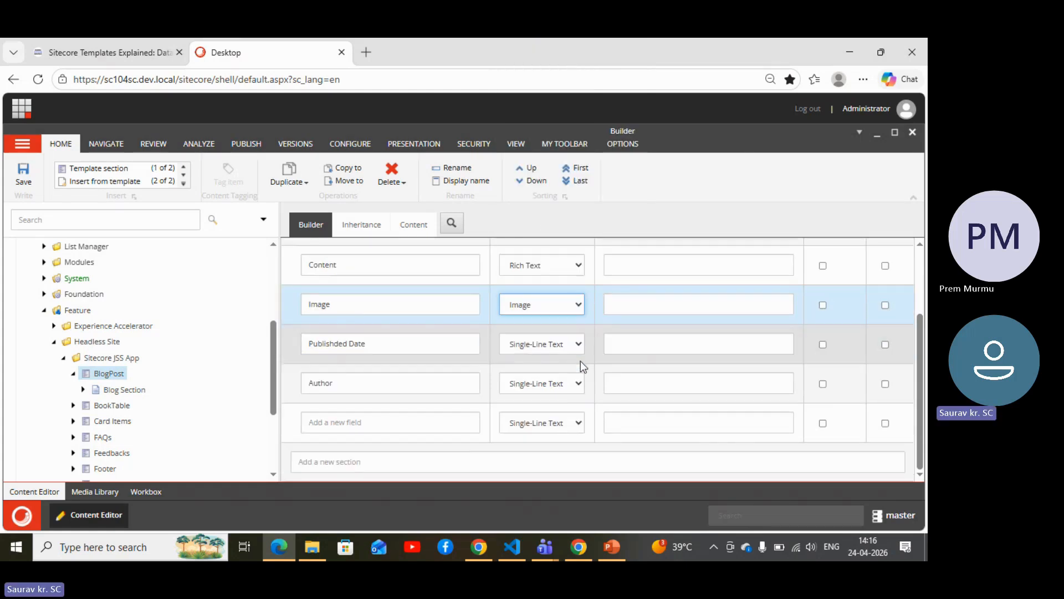
pyautogui.click(555, 351)
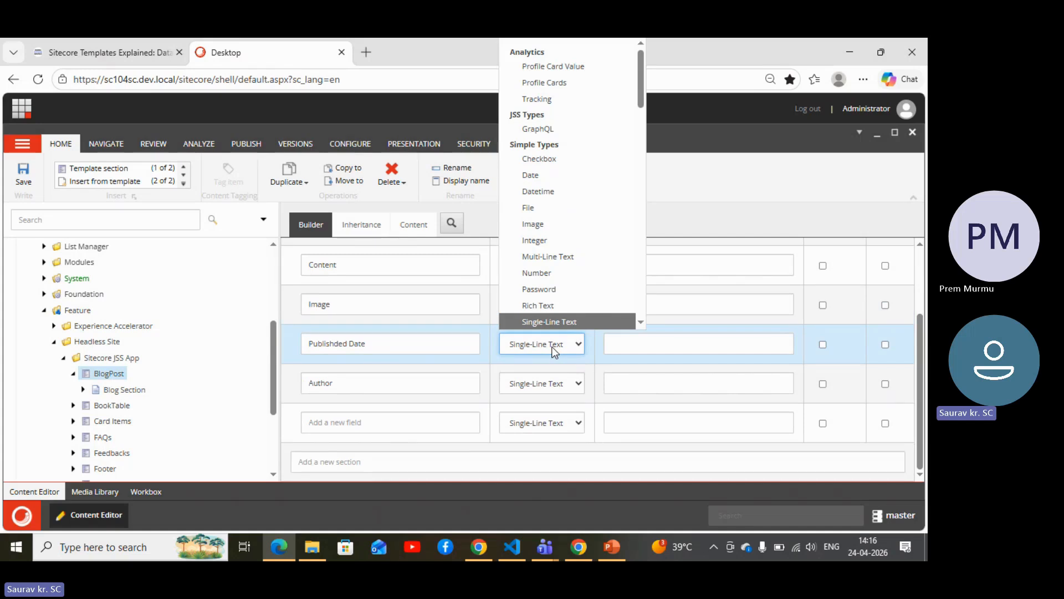
pyautogui.click(550, 178)
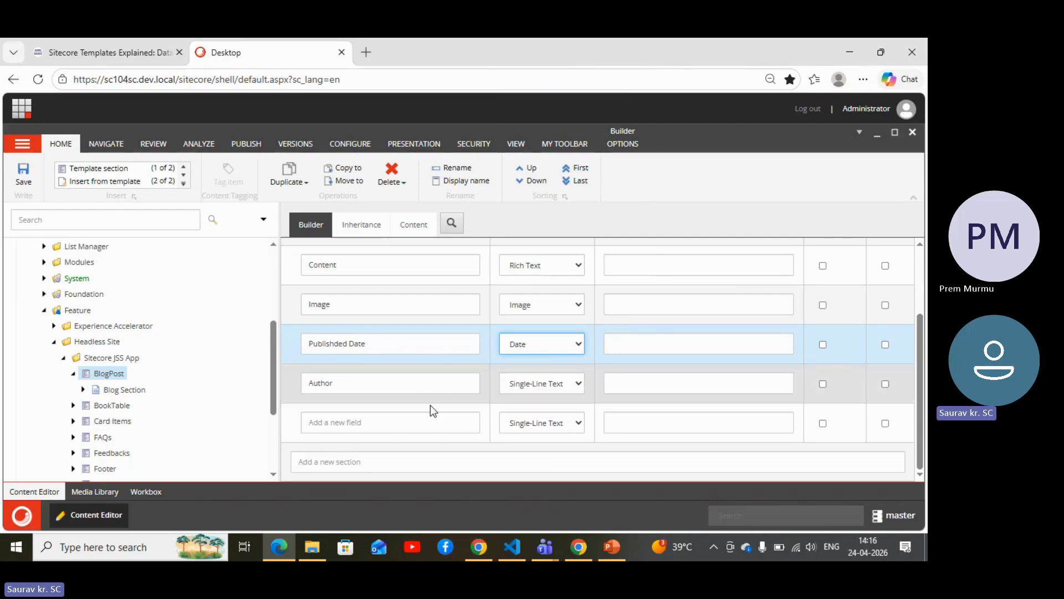
pyautogui.click(554, 385)
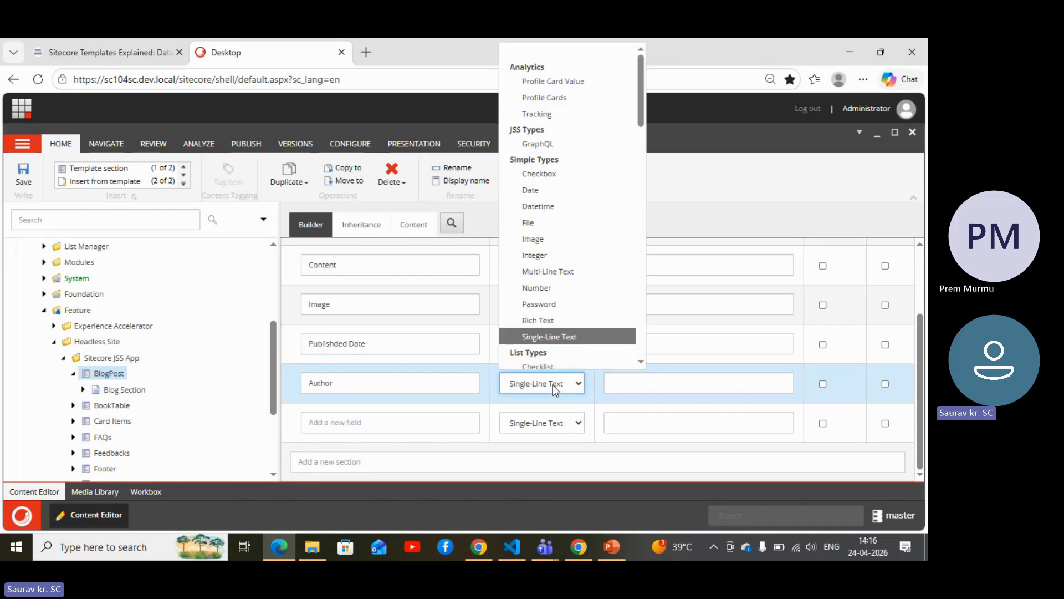
pyautogui.click(584, 336)
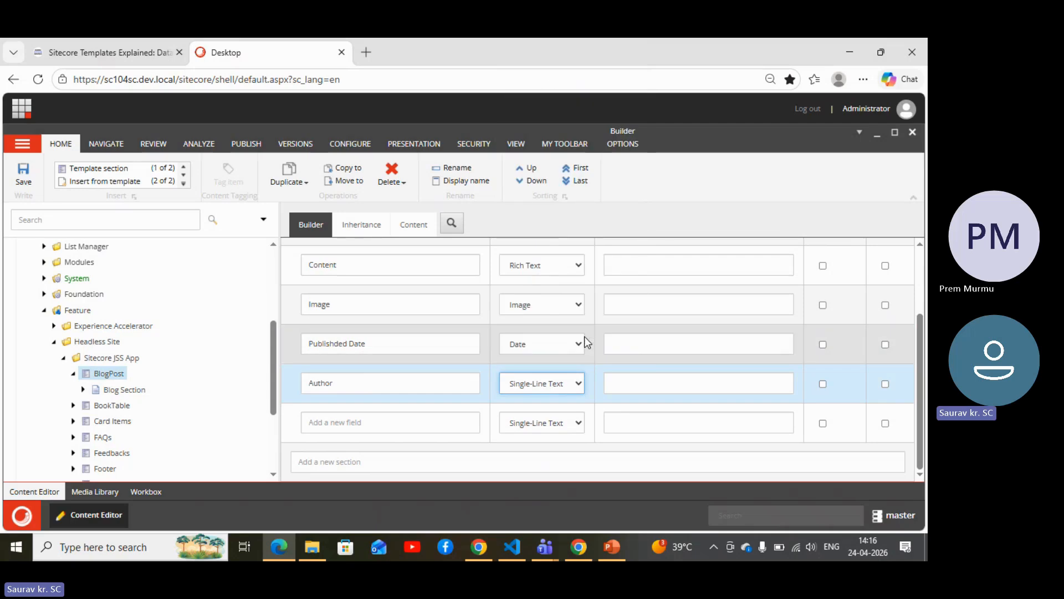
pyautogui.click(23, 176)
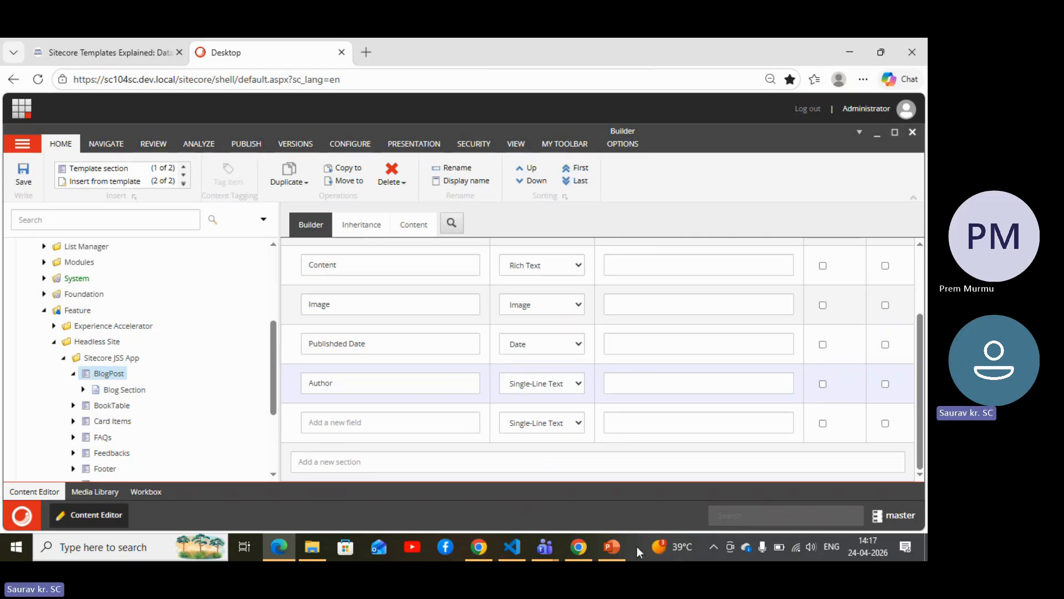
# - Read the PowerPoint slides "Step 4: Add Fields" and "Step 5: Standard Values", checking the Author field's type options in Sitecore in between
pyautogui.click(613, 548)
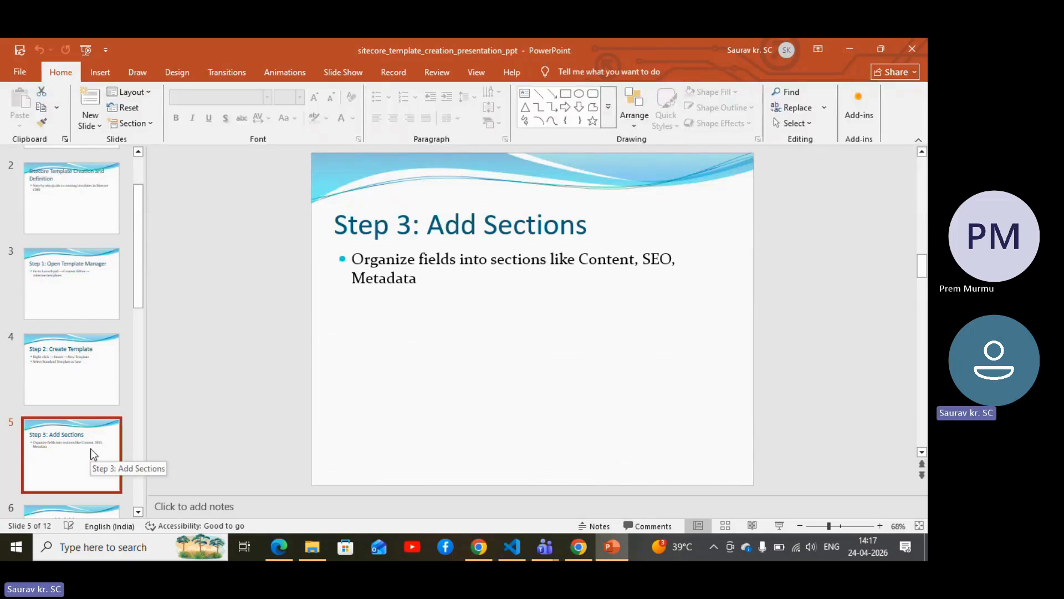
pyautogui.press('Down')
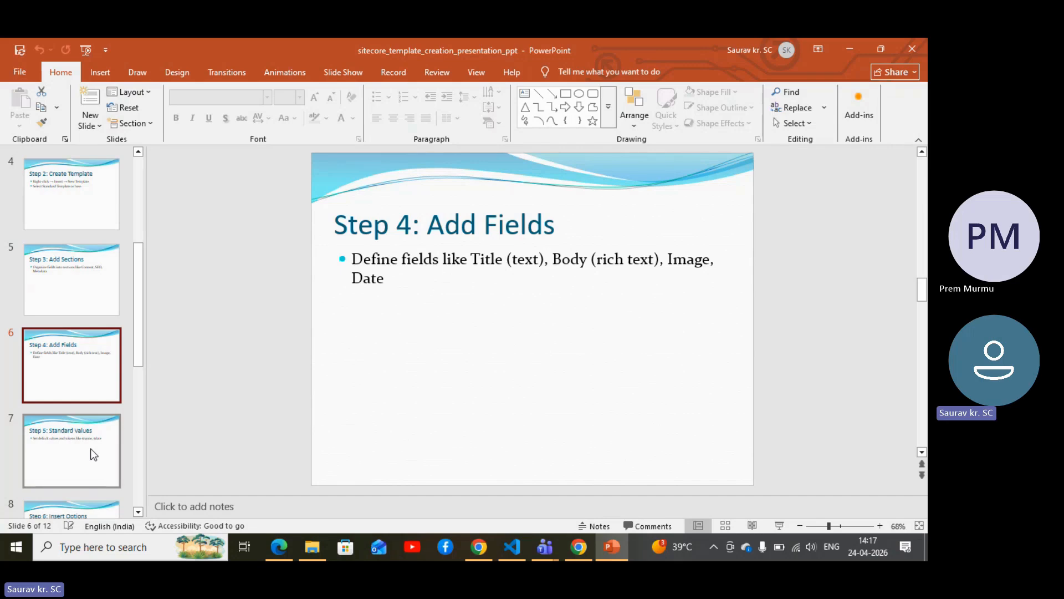
pyautogui.click(285, 547)
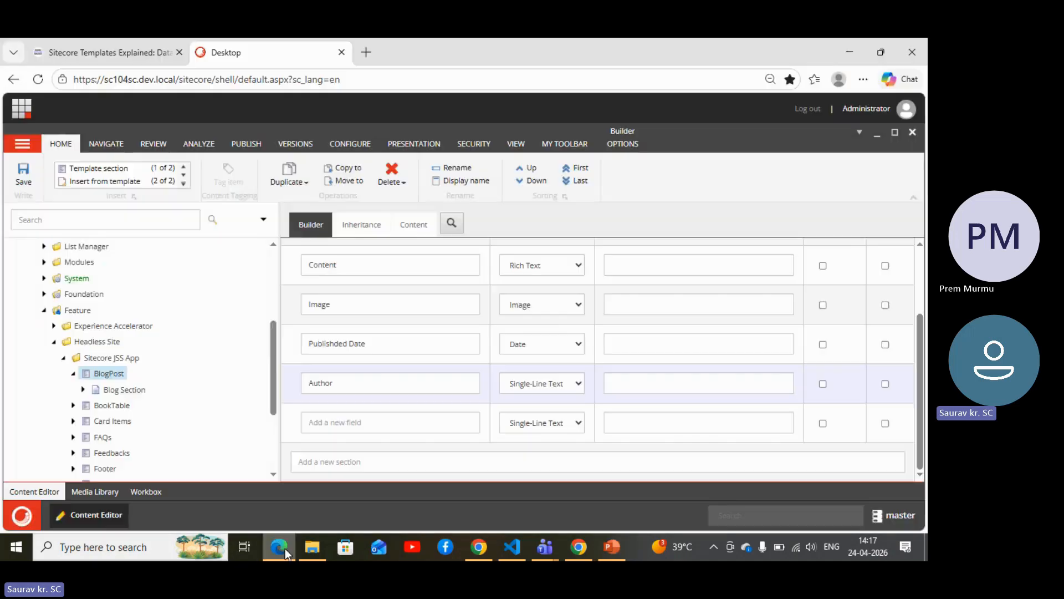
pyautogui.click(568, 383)
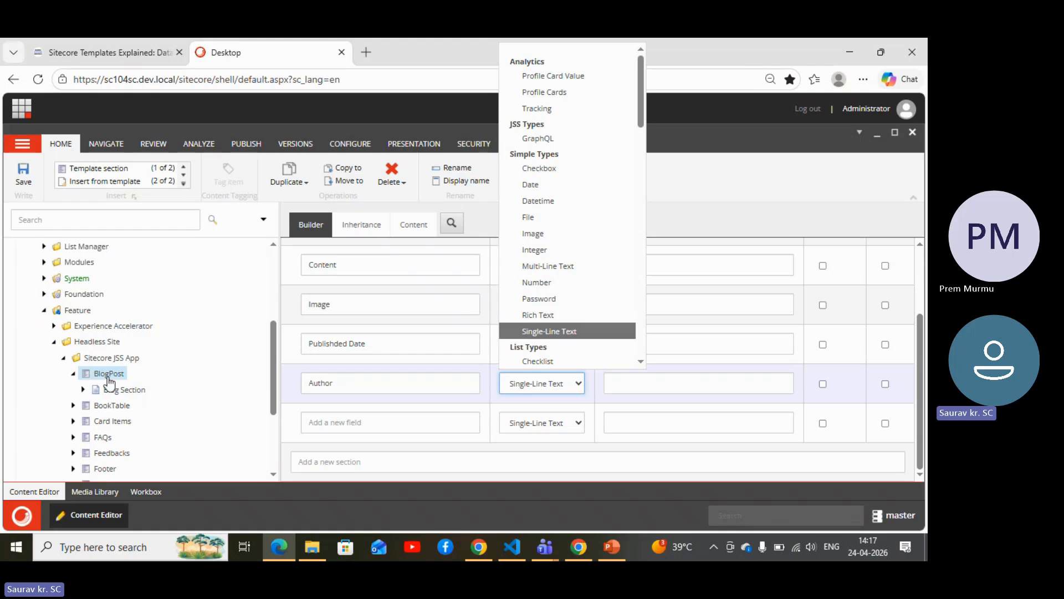
pyautogui.click(613, 547)
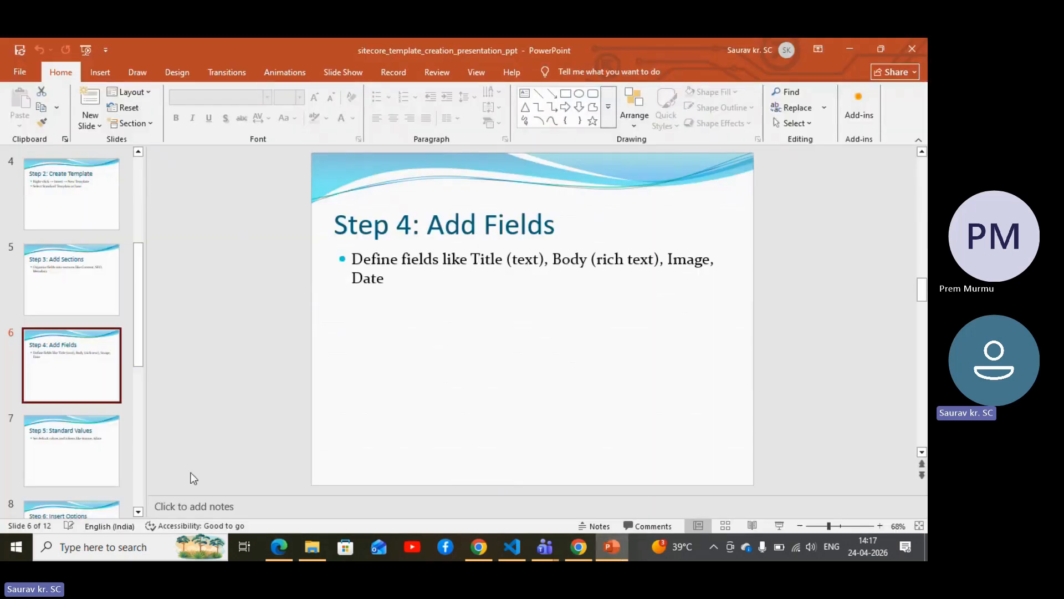
pyautogui.click(108, 449)
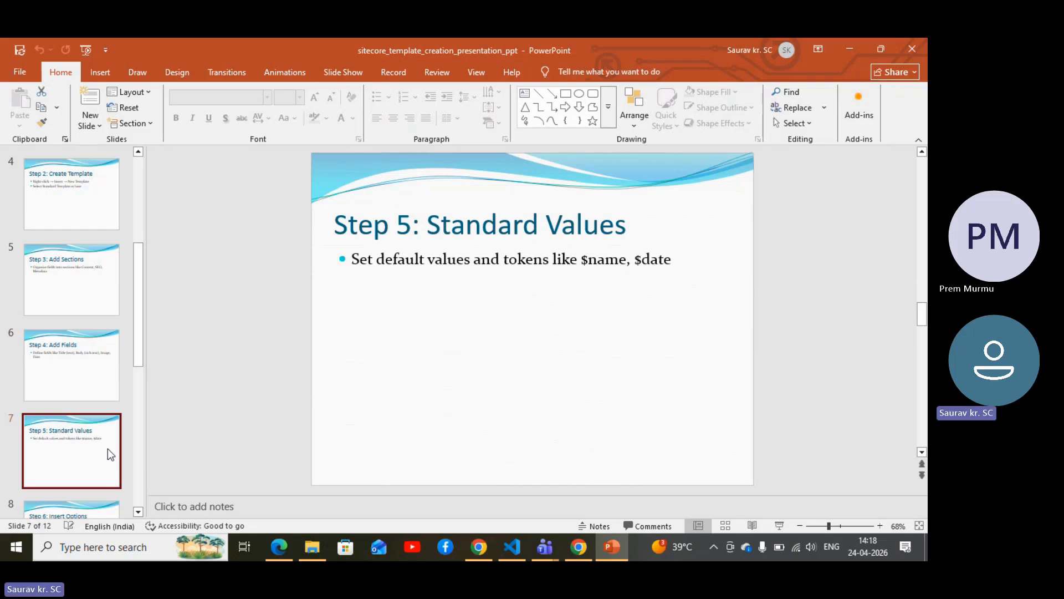
# - Switch back to Sitecore and create the standard values item for the BlogPost template
pyautogui.click(623, 543)
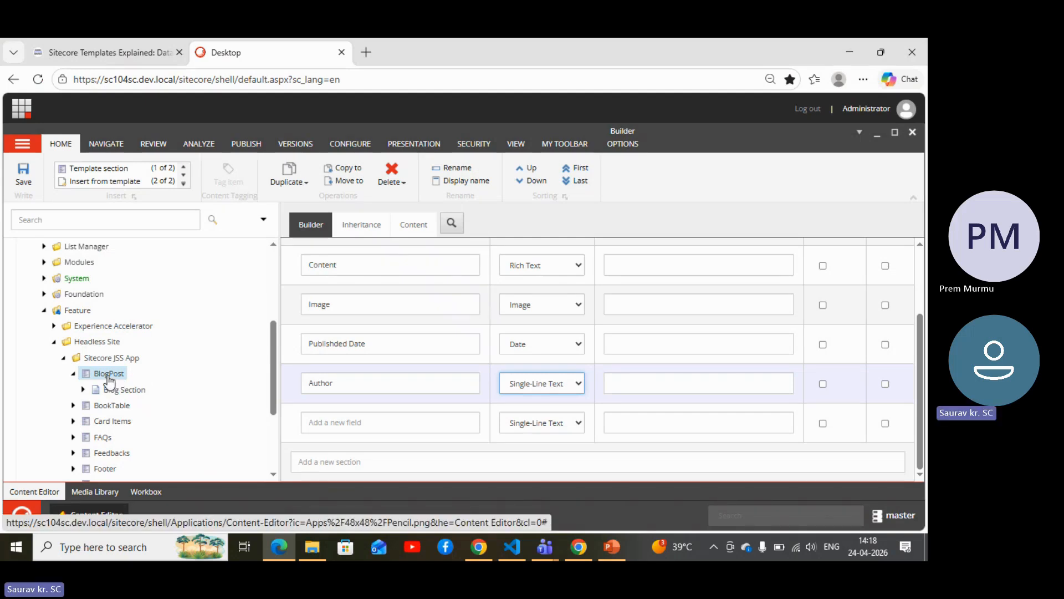
pyautogui.click(625, 145)
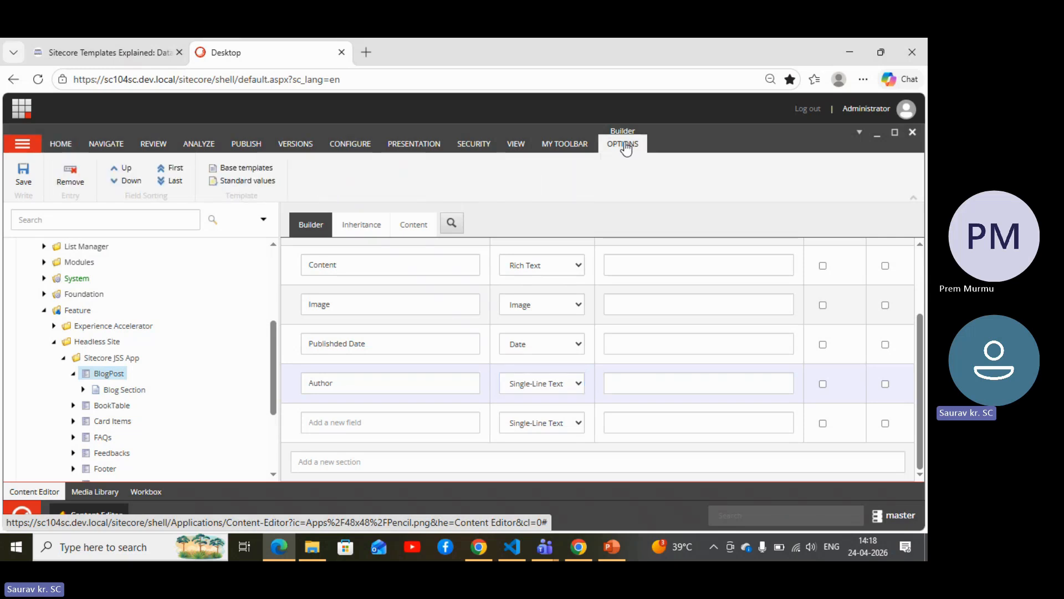
pyautogui.click(255, 188)
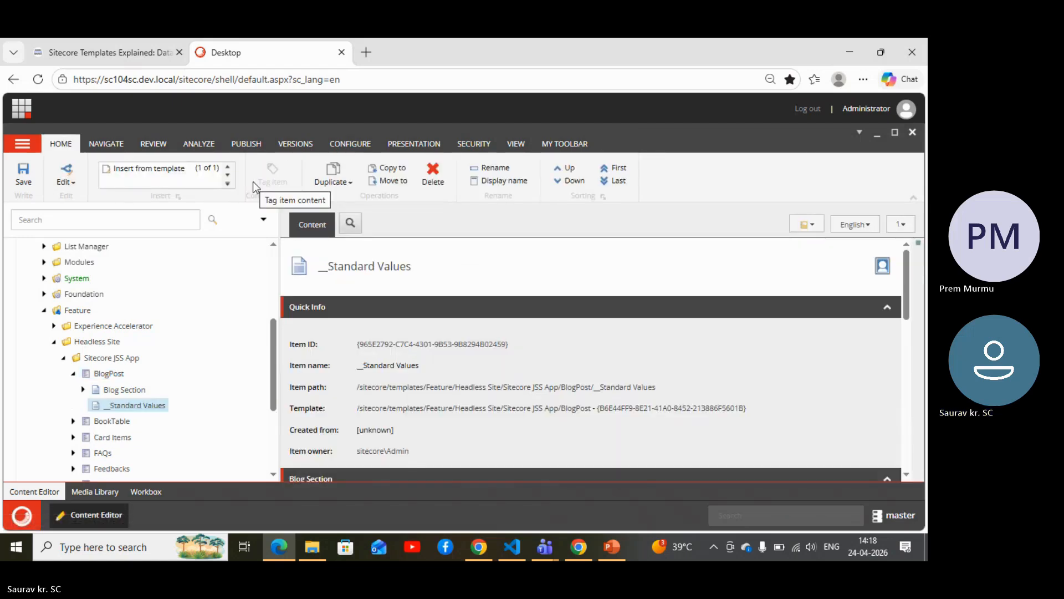
# - Set the Title field in the BlogPost template's standard values to the token $name
pyautogui.scroll(-3, 440, 330)
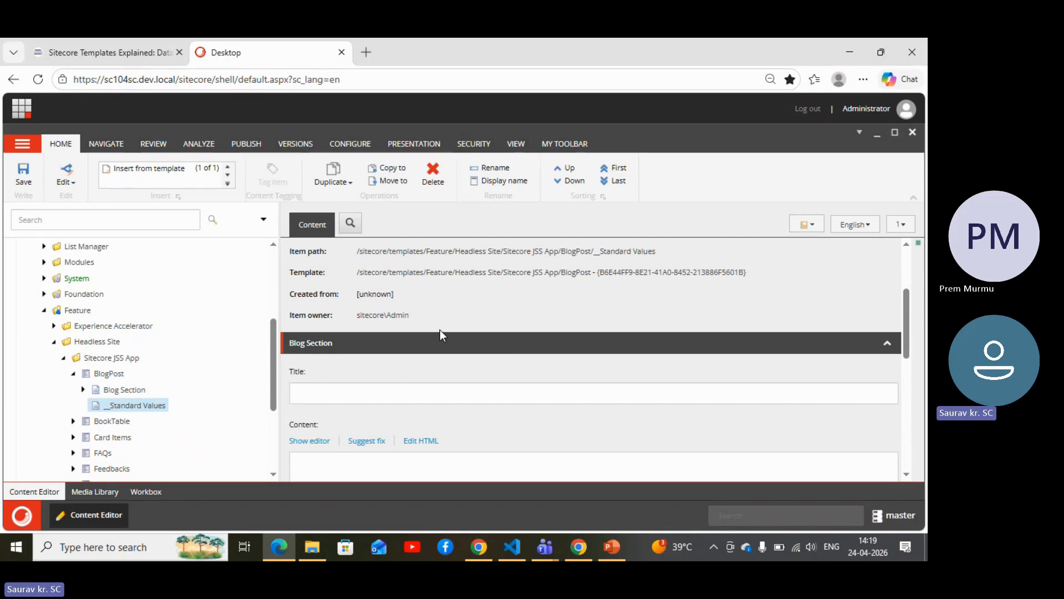
pyautogui.scroll(-6, 440, 335)
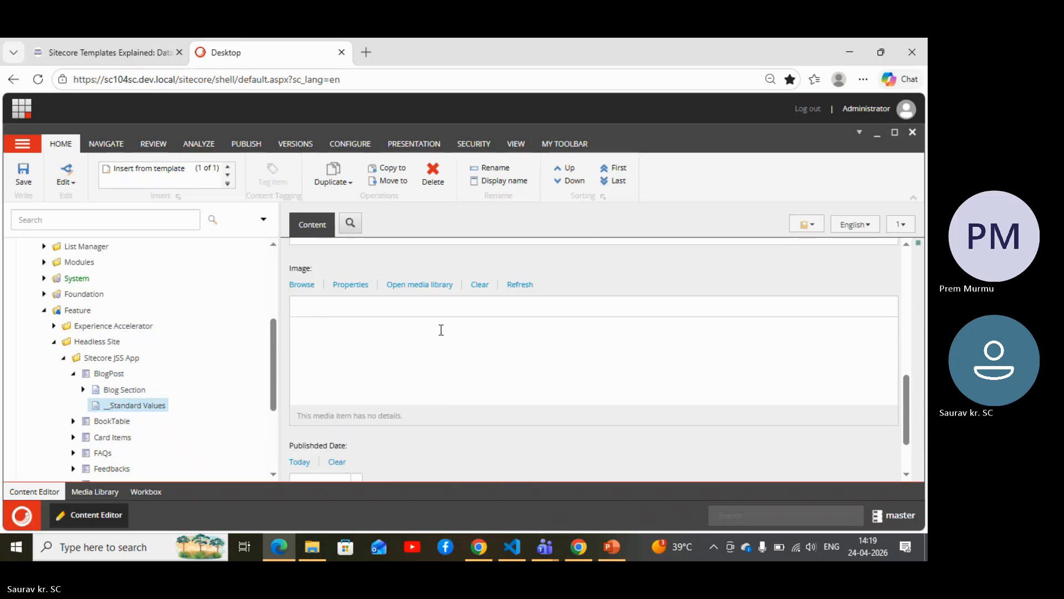
pyautogui.scroll(5, 441, 330)
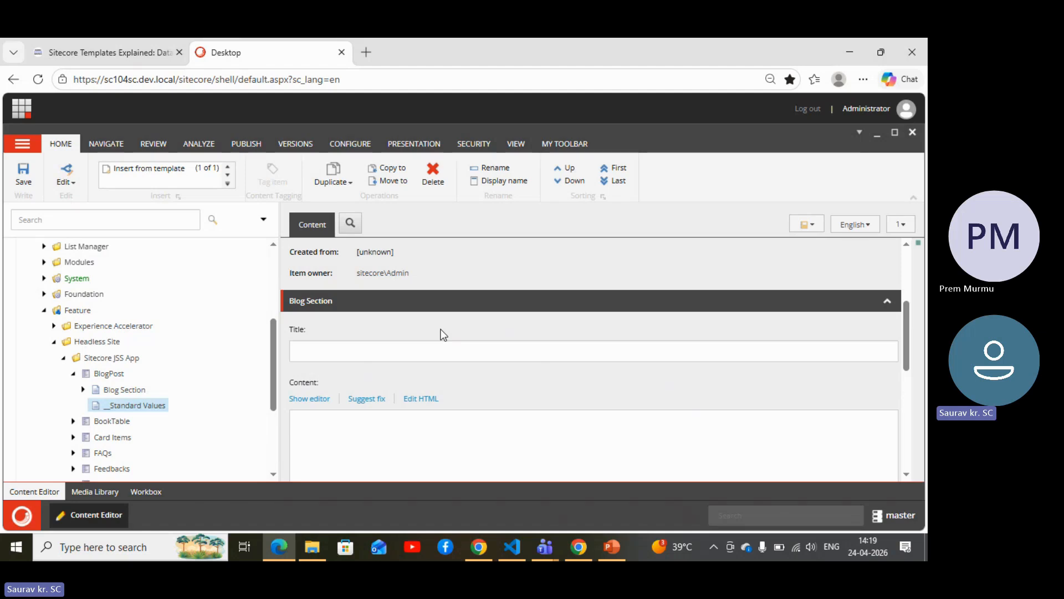
pyautogui.click(385, 348)
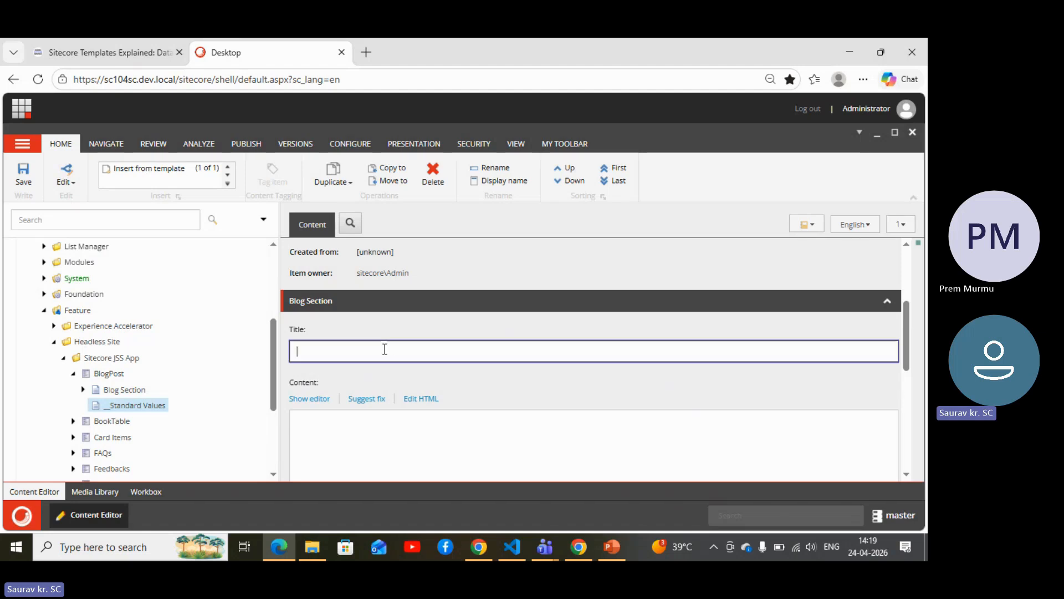
pyautogui.write('$')
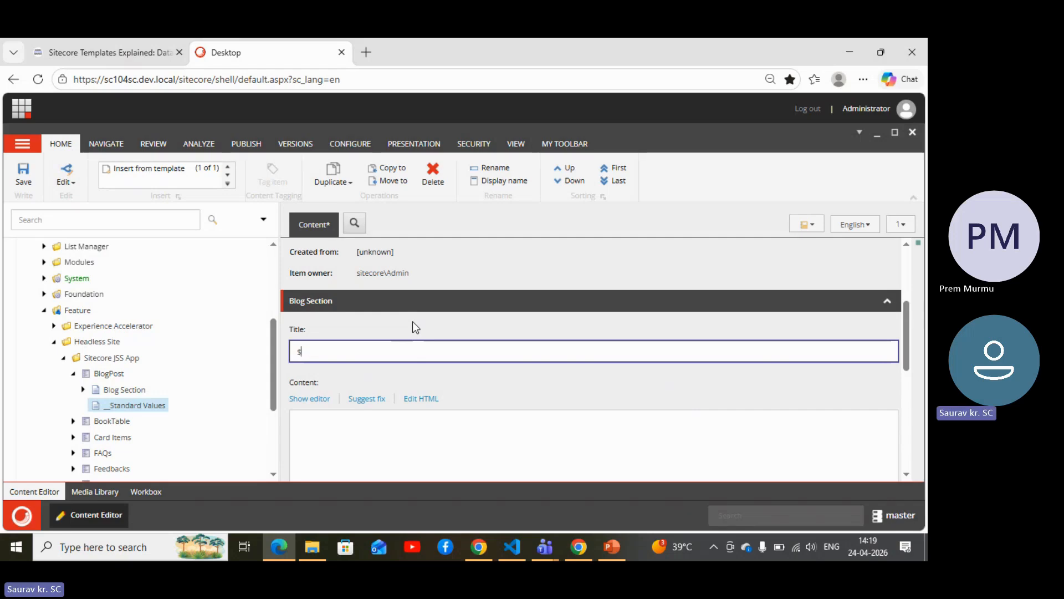
pyautogui.write('name')
# - Set the Publishded Date standard value to the token $date and save the BlogPost standard values item
pyautogui.scroll(-1, 412, 322)
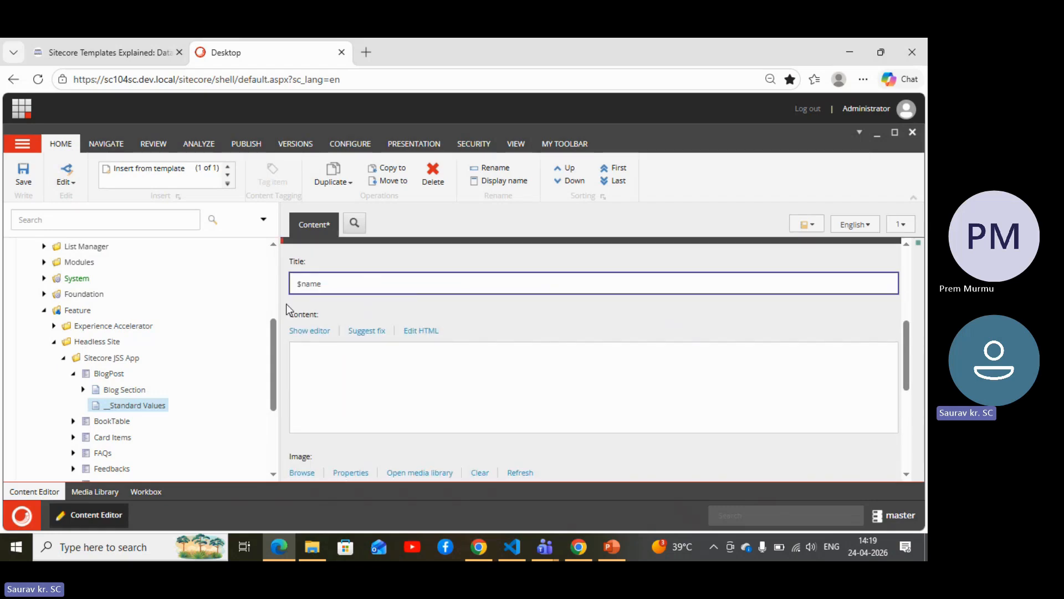
pyautogui.scroll(-2, 415, 288)
pyautogui.scroll(-3, 414, 288)
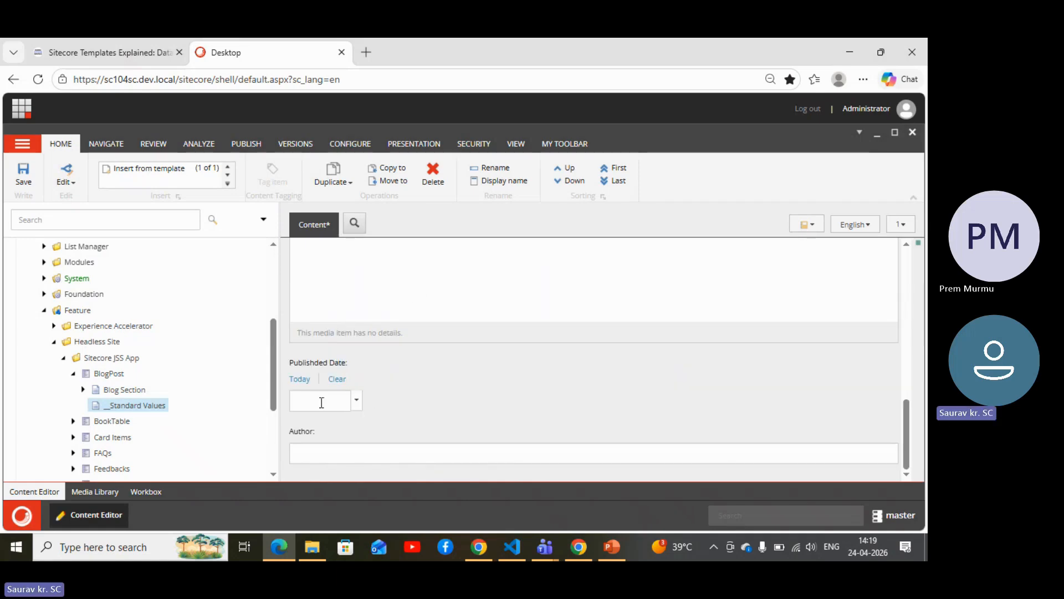
pyautogui.click(336, 401)
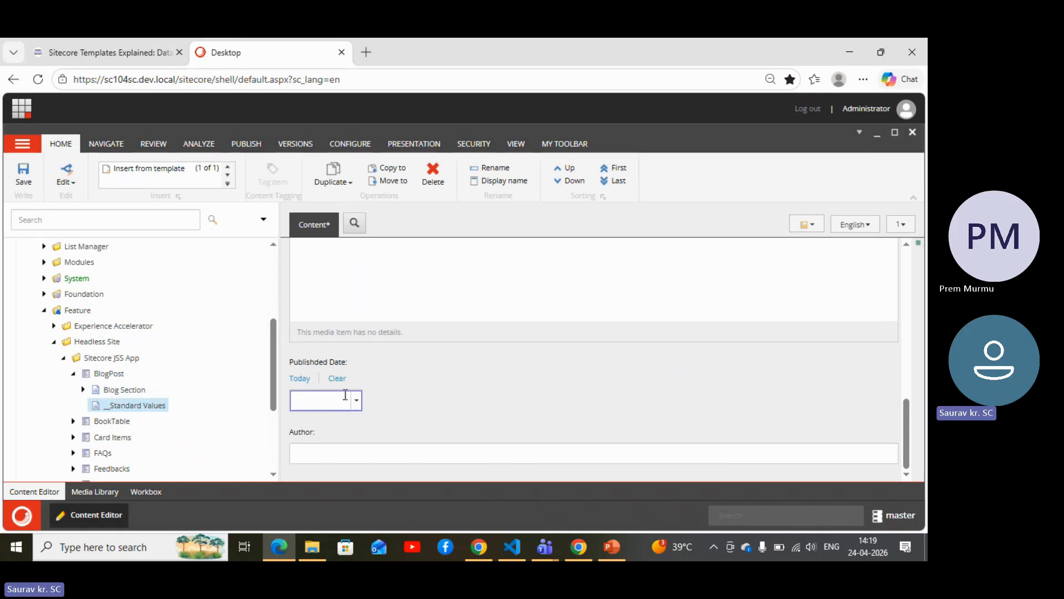
pyautogui.write('$date')
pyautogui.click(27, 178)
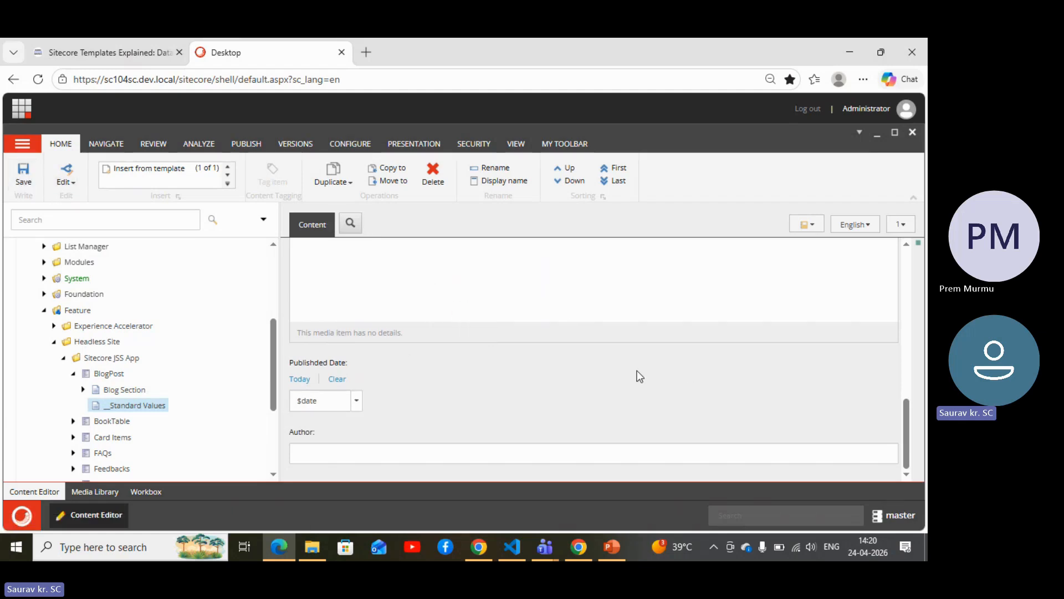
pyautogui.scroll(8, 636, 370)
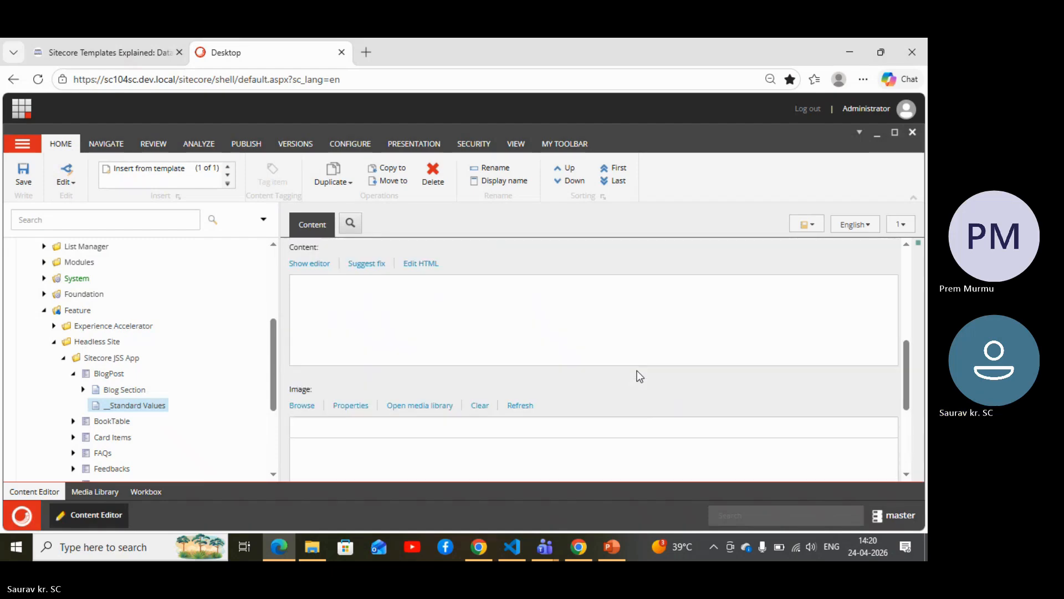
# - Switch to PowerPoint and read the slides "Step 6: Insert Options" and "Step 7: Base Templates", checking Sitecore in between
pyautogui.click(614, 547)
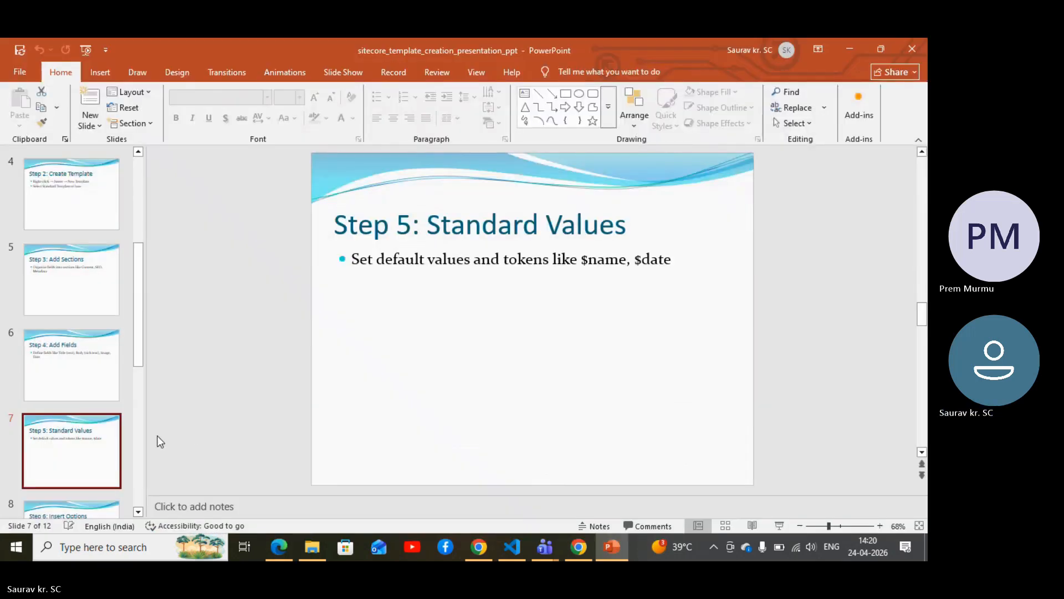
pyautogui.scroll(-1, 159, 441)
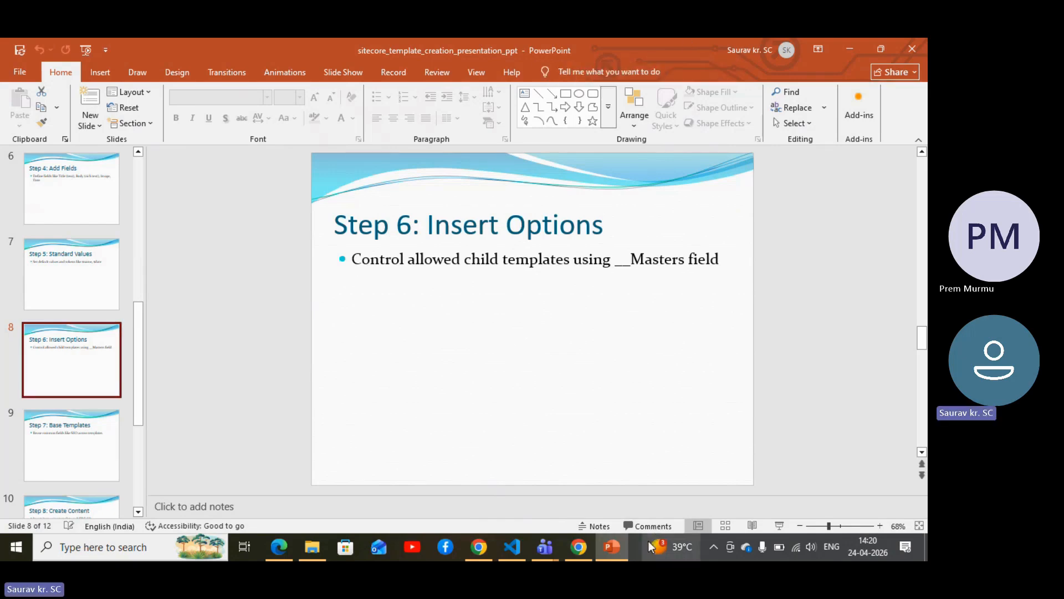
pyautogui.moveTo(619, 557)
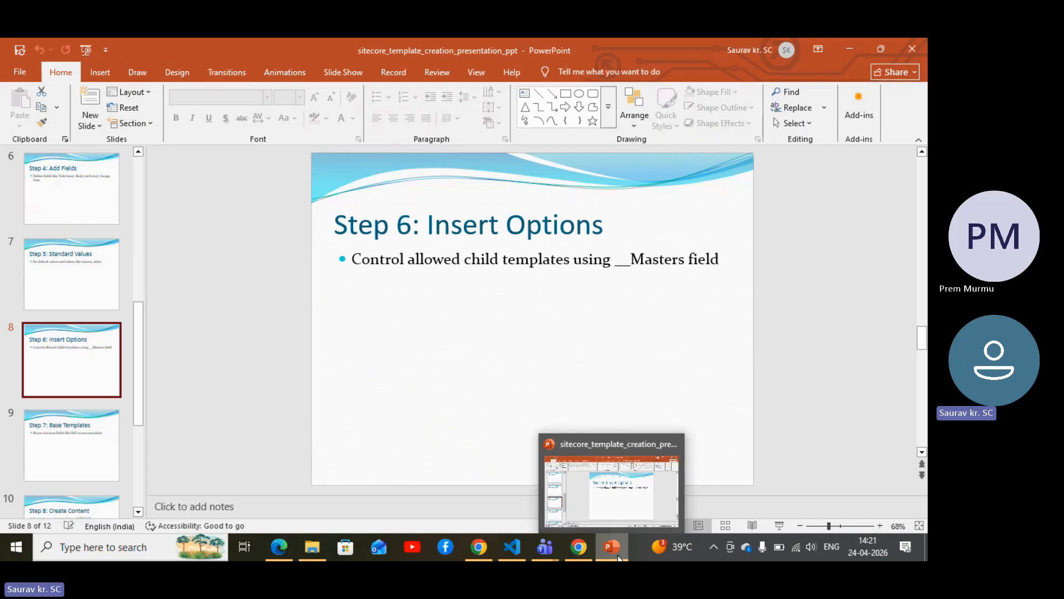
pyautogui.click(619, 557)
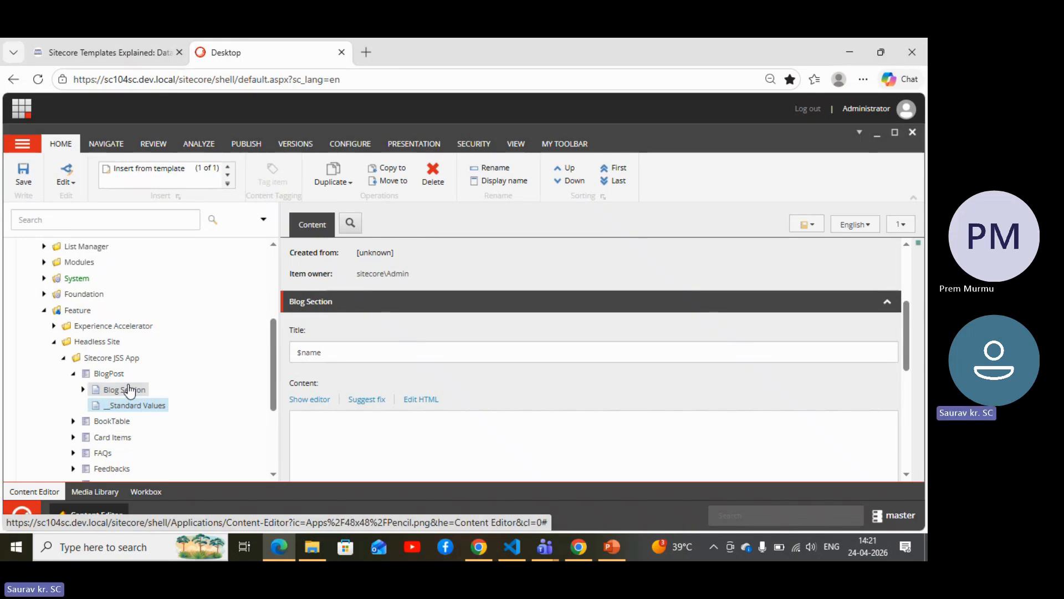
pyautogui.click(612, 547)
pyautogui.click(85, 431)
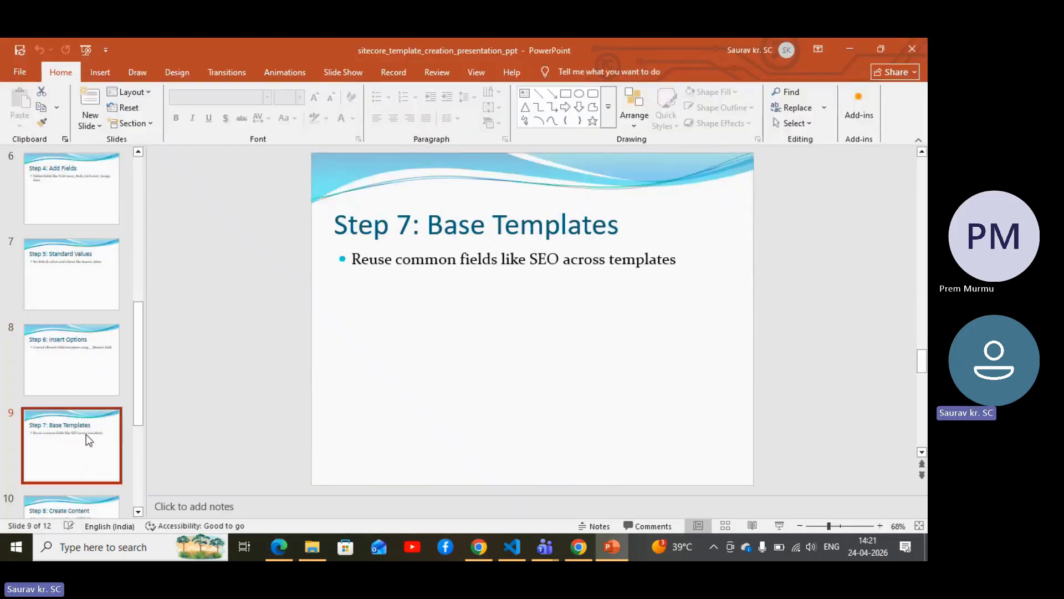
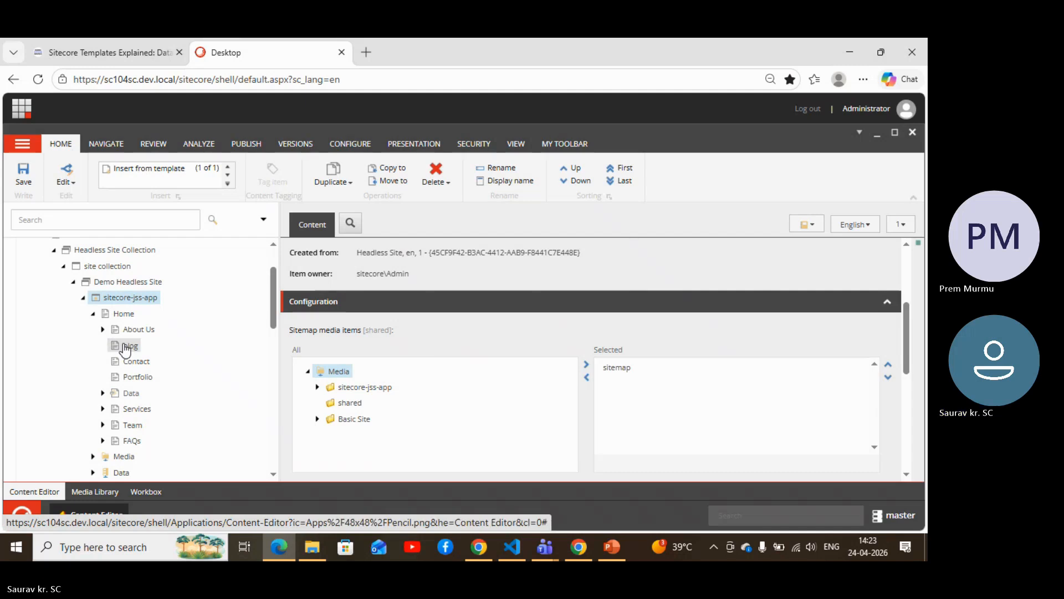
# - Start inserting an item from a template under Home > blog and choose the Sitecore JSS App BlogPost template
pyautogui.click(128, 346)
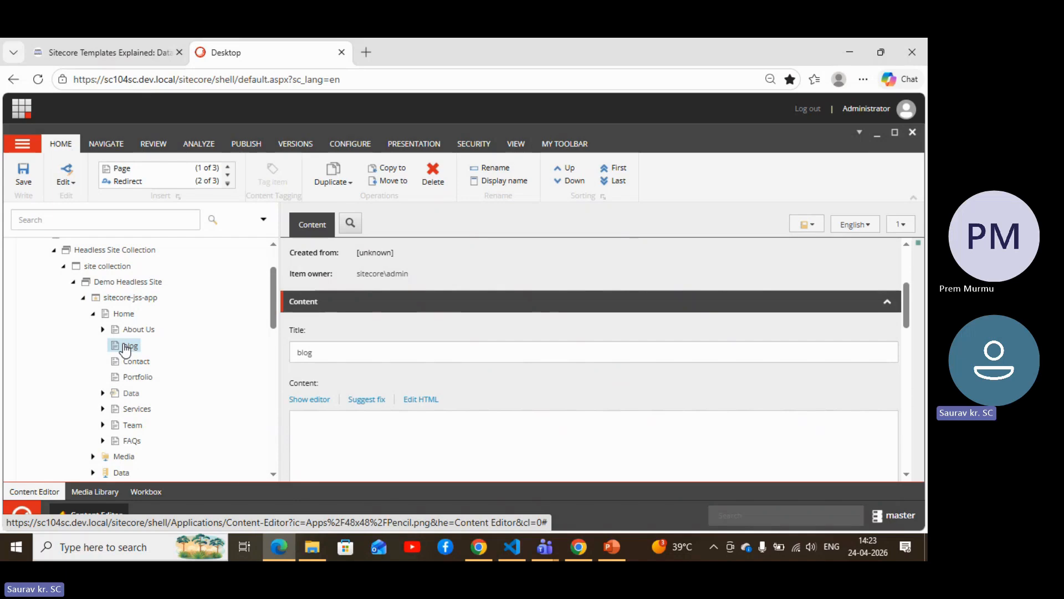
pyautogui.rightClick(127, 348)
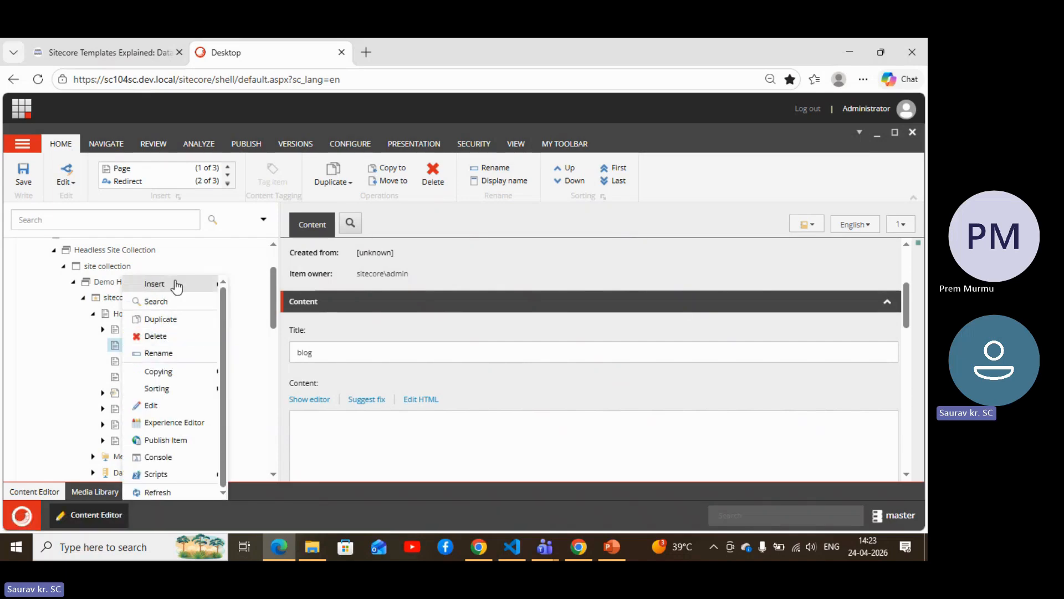
pyautogui.moveTo(176, 286)
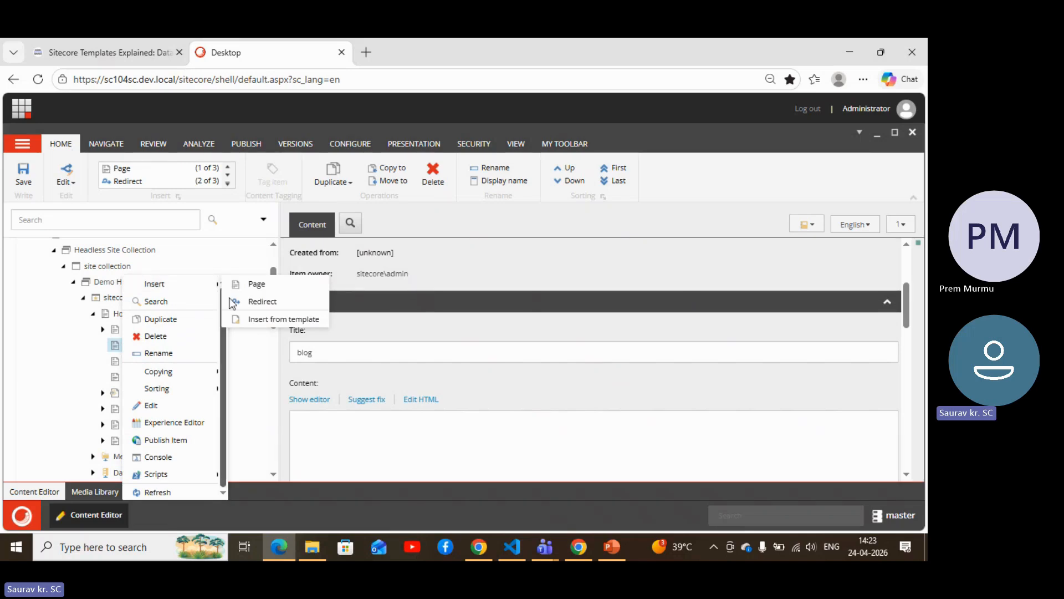
pyautogui.click(282, 320)
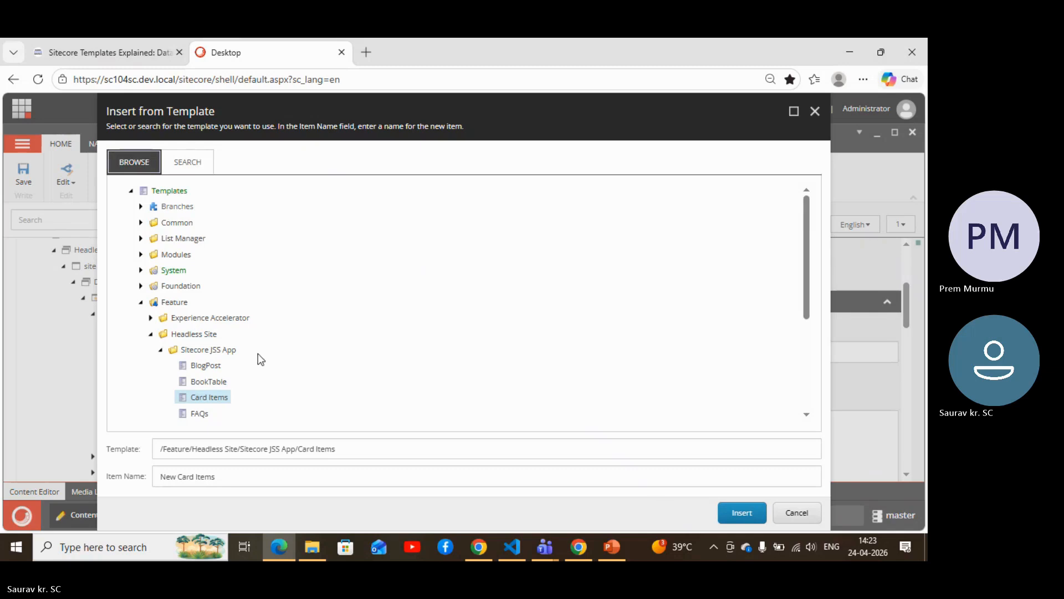
pyautogui.scroll(-2, 244, 360)
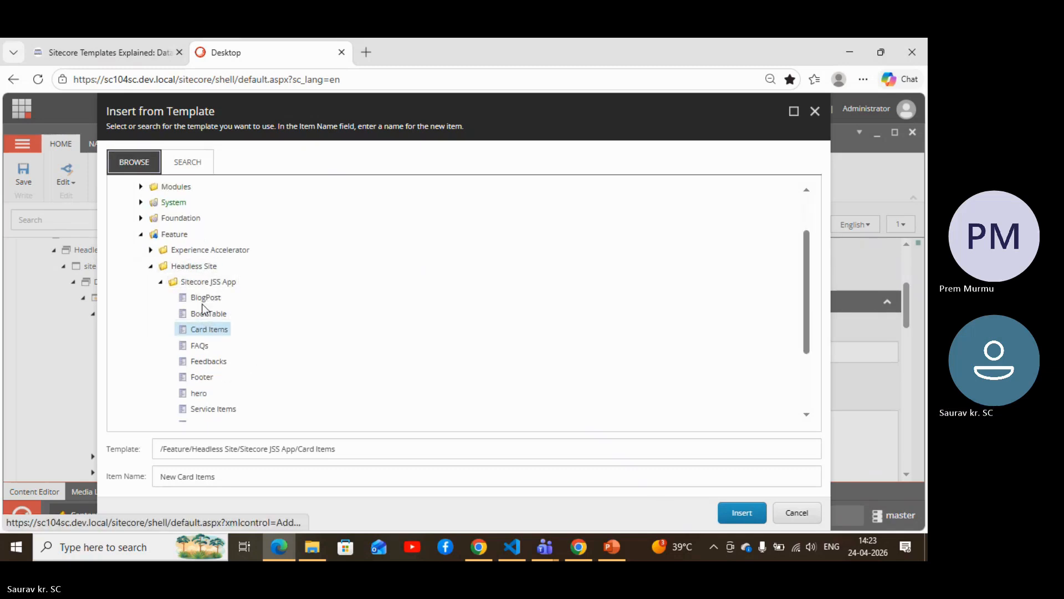
pyautogui.scroll(-2, 208, 302)
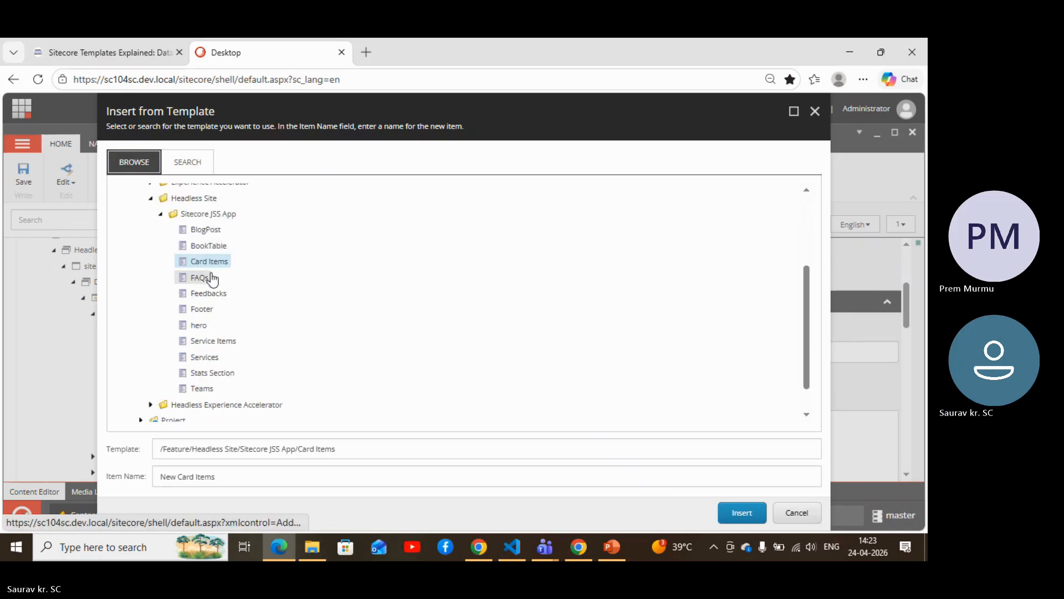
pyautogui.scroll(-1, 210, 282)
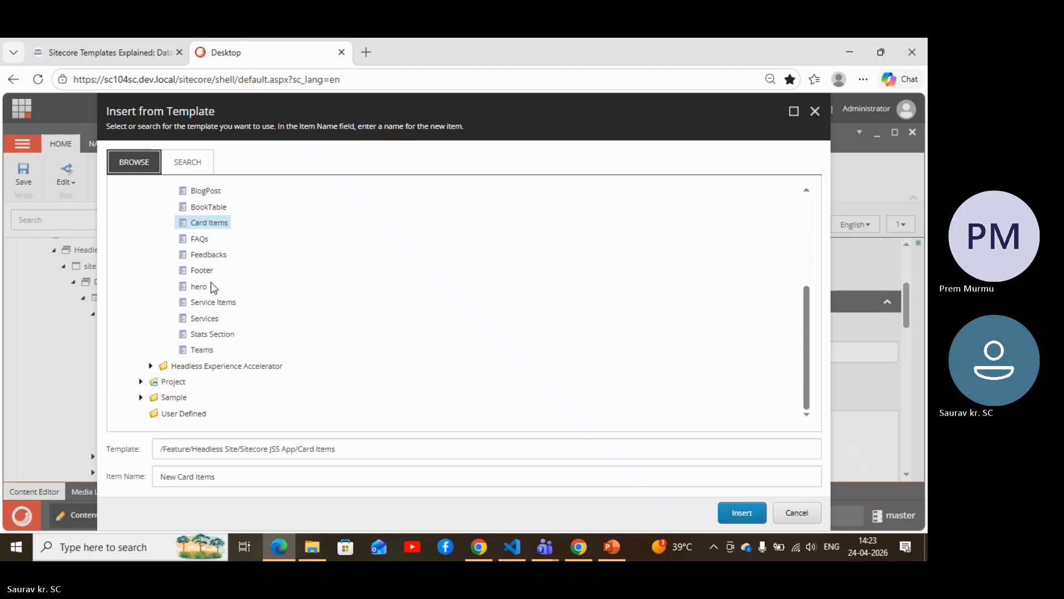
pyautogui.scroll(5, 211, 281)
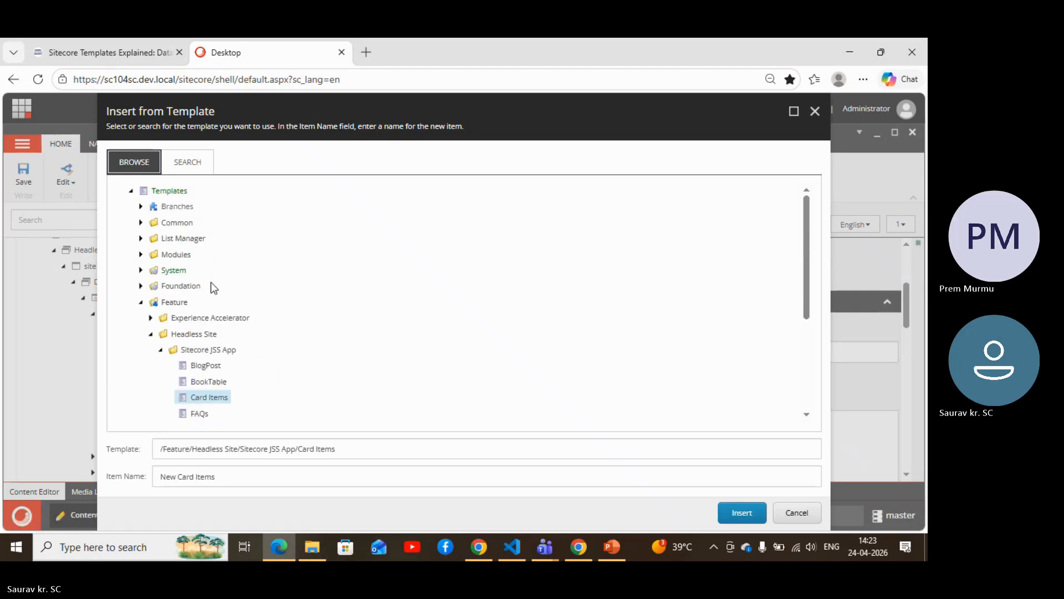
pyautogui.click(208, 367)
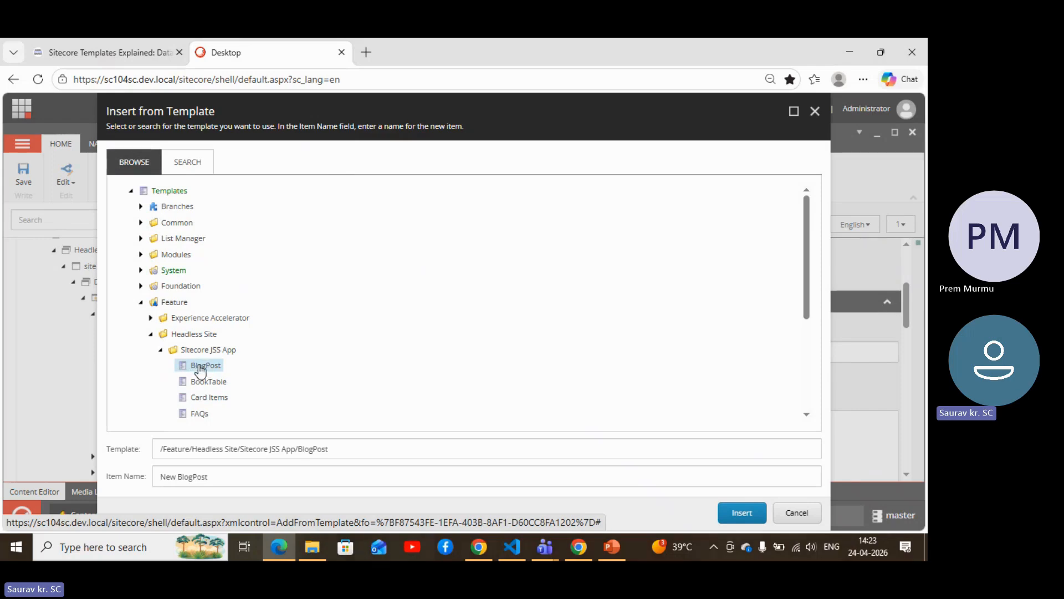
# - Name the new item BlogPostData and insert it under the blog page
pyautogui.click(215, 476)
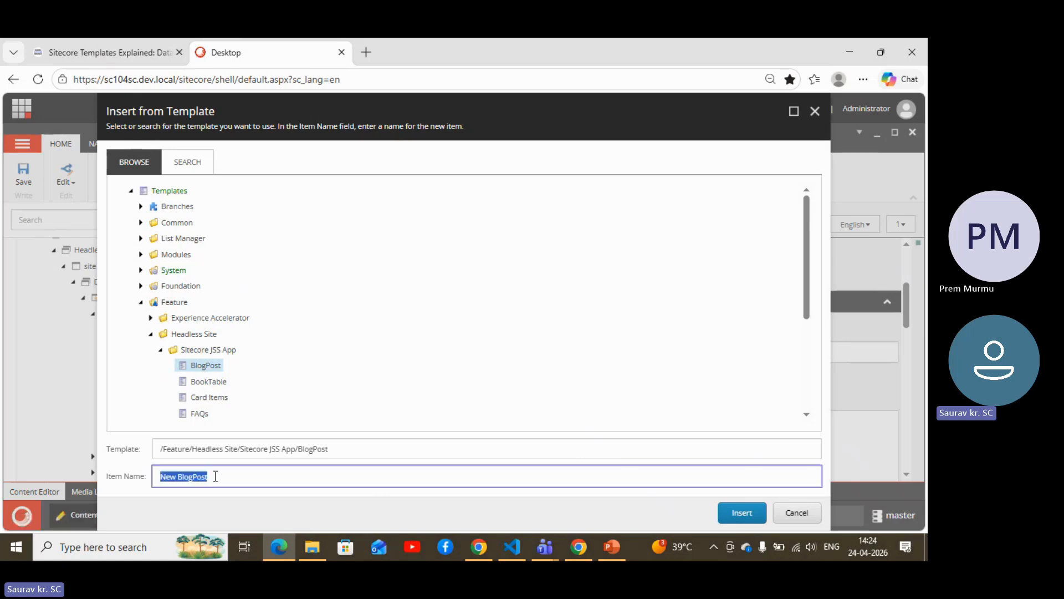
pyautogui.doubleClick(215, 476)
pyautogui.press('BackSpace')
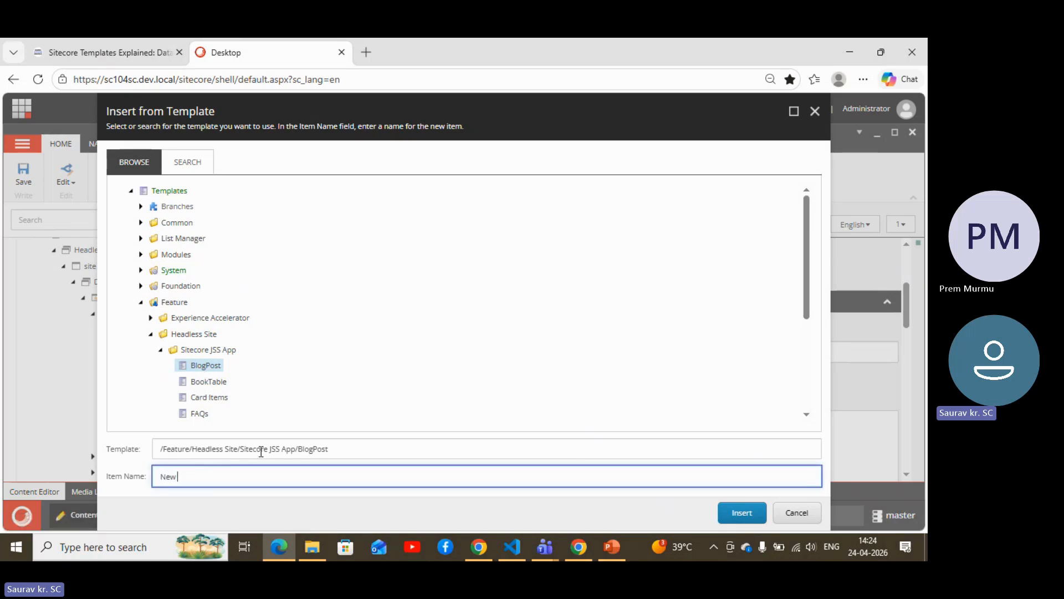
pyautogui.press('BackSpace')
pyautogui.press('BackSpace')
pyautogui.press('BackSpace')
pyautogui.press('BackSpace')
pyautogui.write('BlogPostData')
pyautogui.click(746, 518)
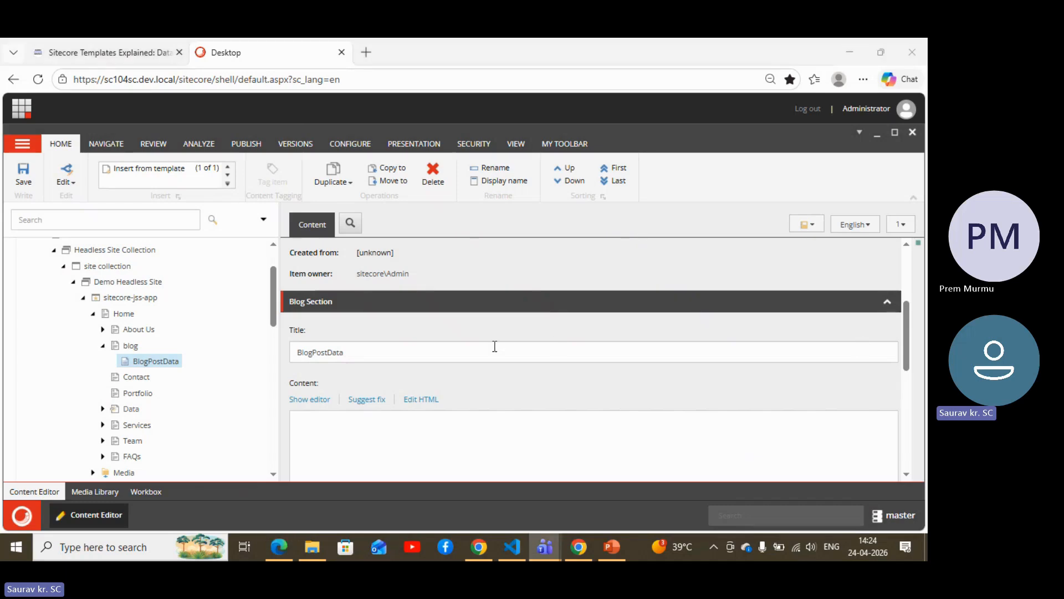
# - Replace the Title field of the BlogPostData item with "Blog"
pyautogui.scroll(-3, 495, 346)
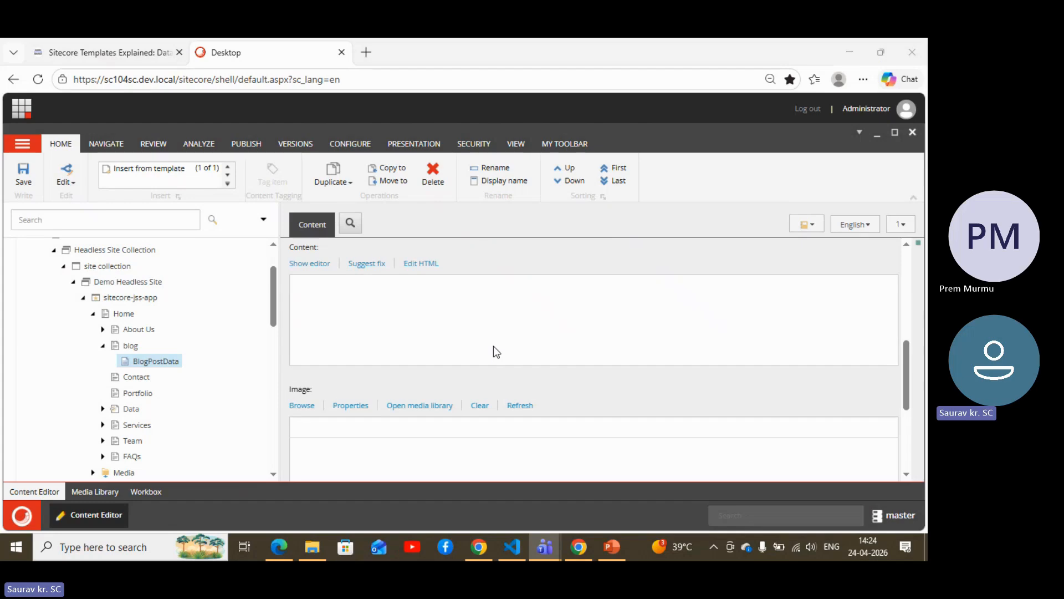
pyautogui.scroll(-5, 493, 346)
pyautogui.scroll(10, 493, 346)
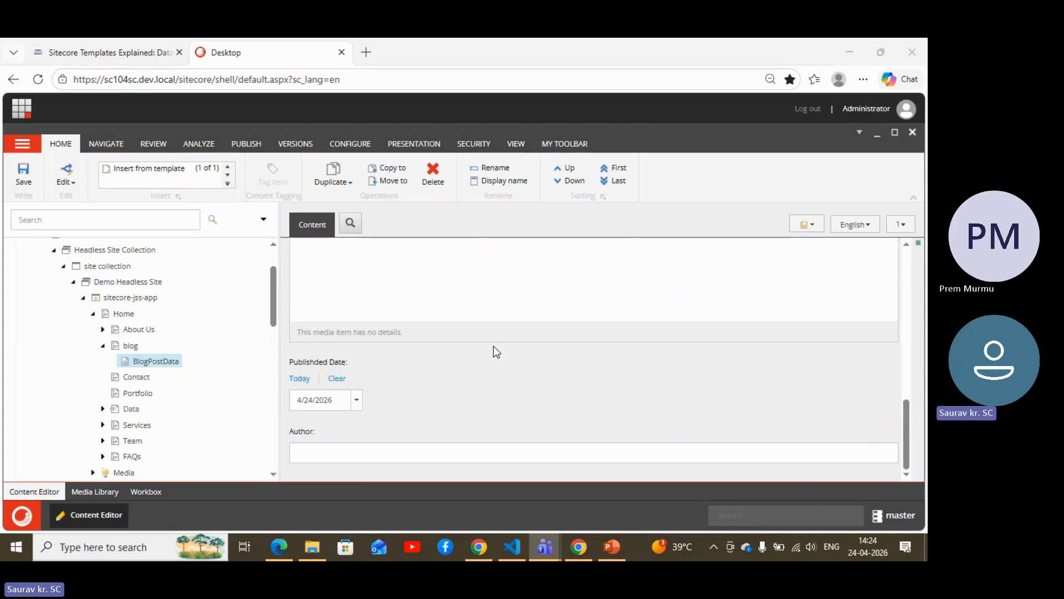
pyautogui.scroll(-5, 494, 346)
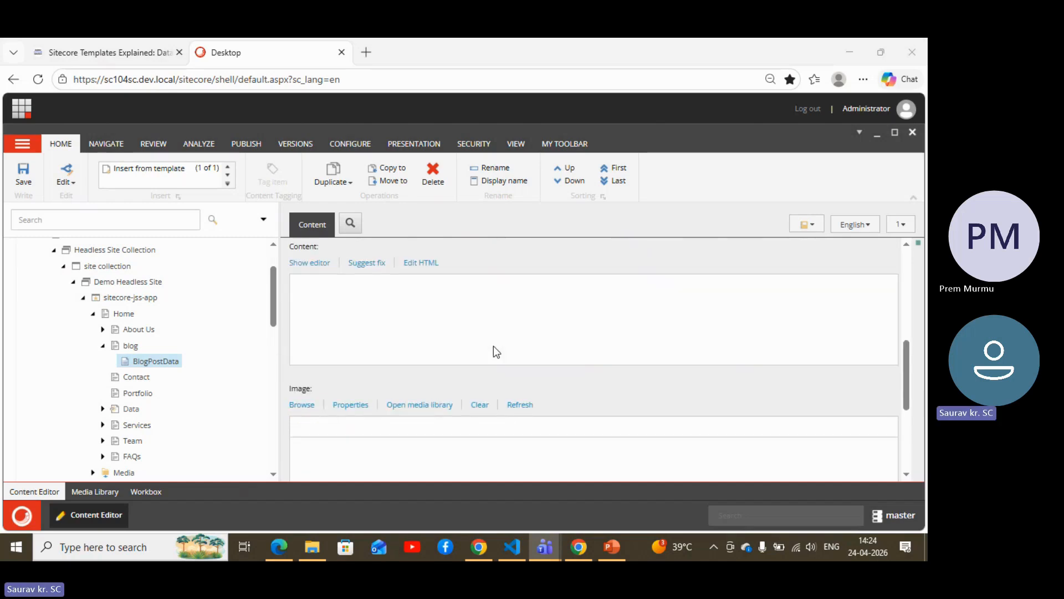
pyautogui.scroll(2, 493, 346)
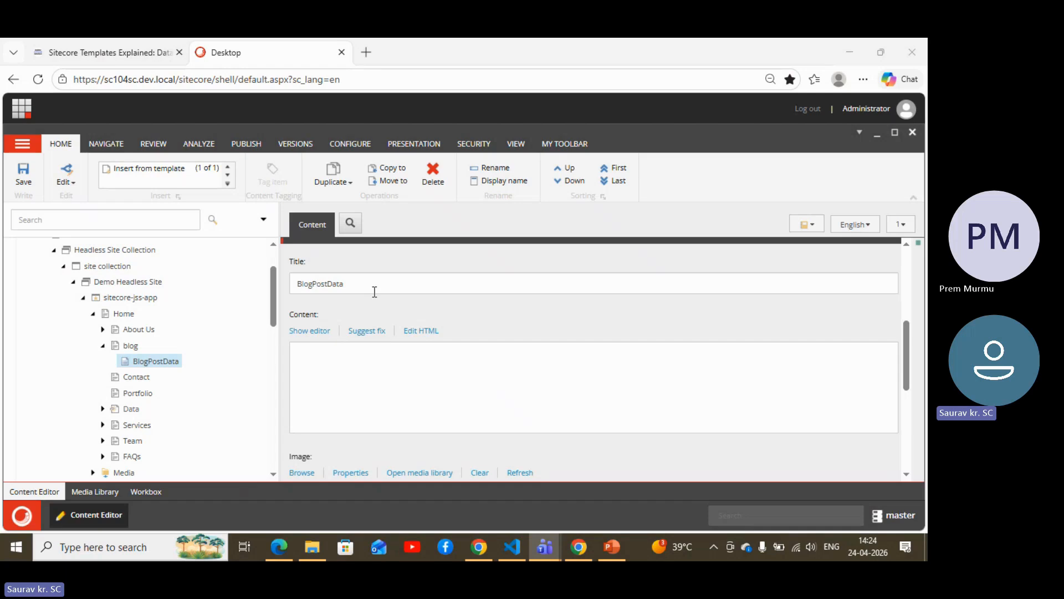
pyautogui.scroll(1, 375, 292)
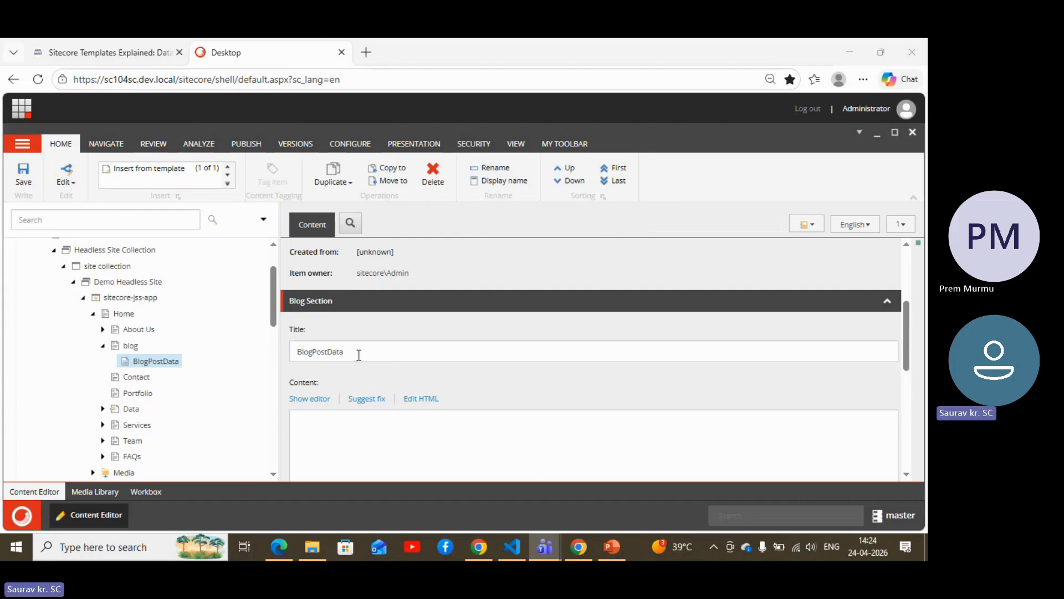
pyautogui.doubleClick(340, 352)
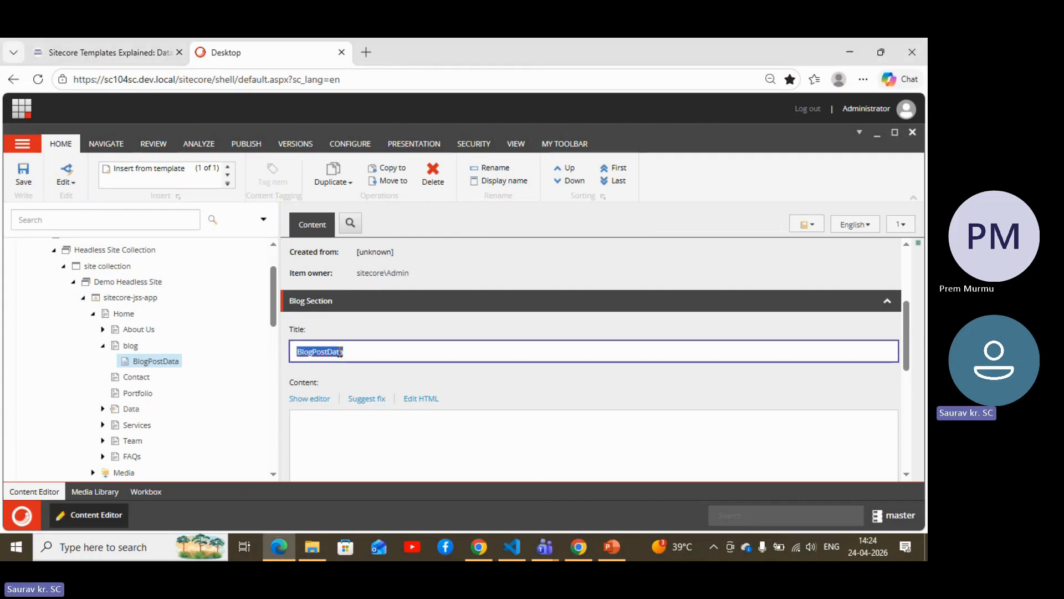
pyautogui.press('BackSpace')
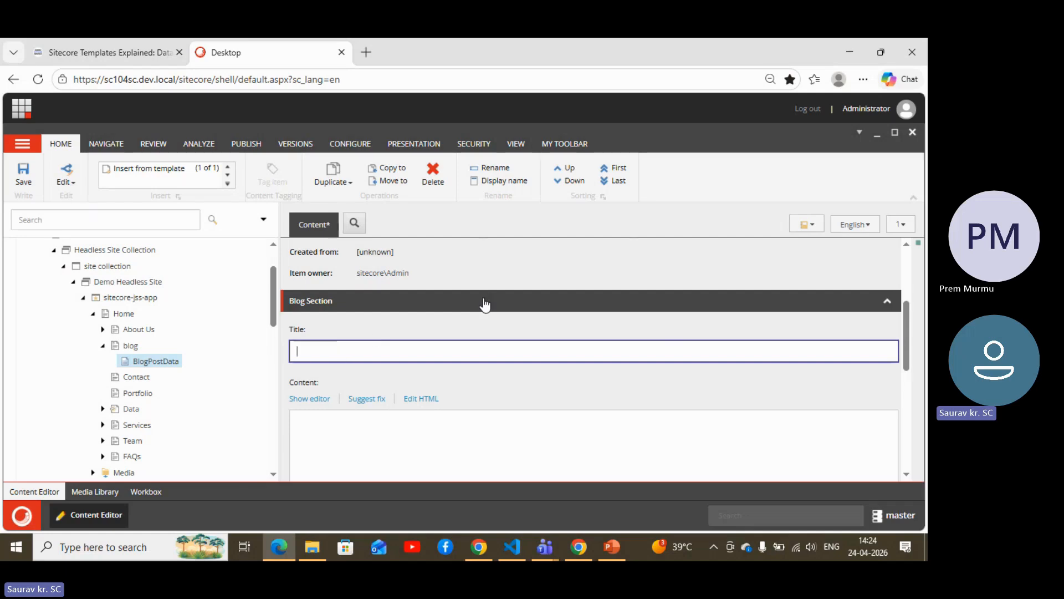
pyautogui.write('Blog')
# - Enter "Blog description here" in the Content field with the Rich Text Editor and accept it
pyautogui.scroll(-2, 441, 337)
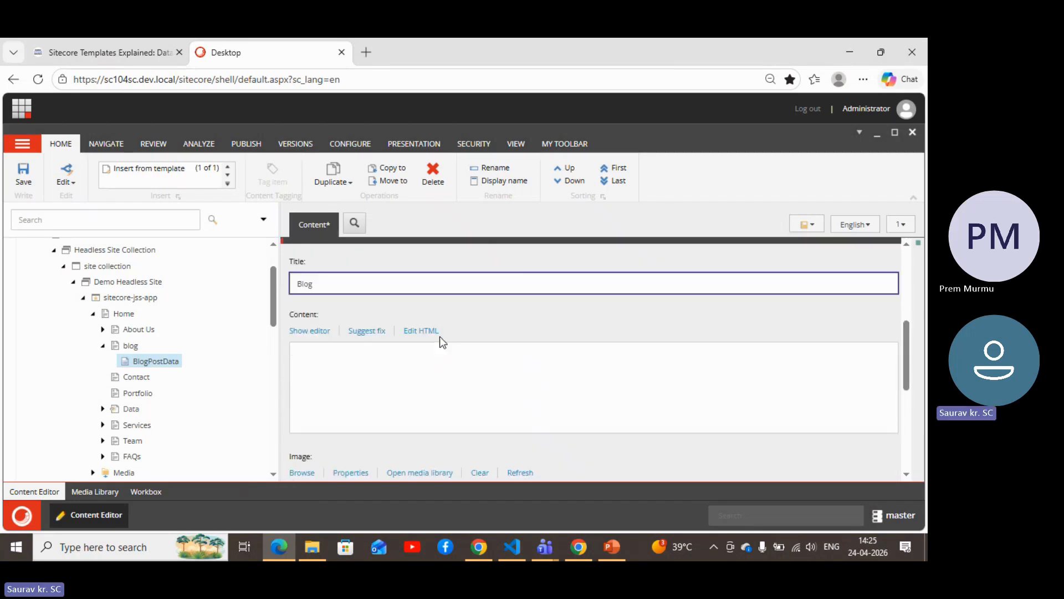
pyautogui.click(308, 331)
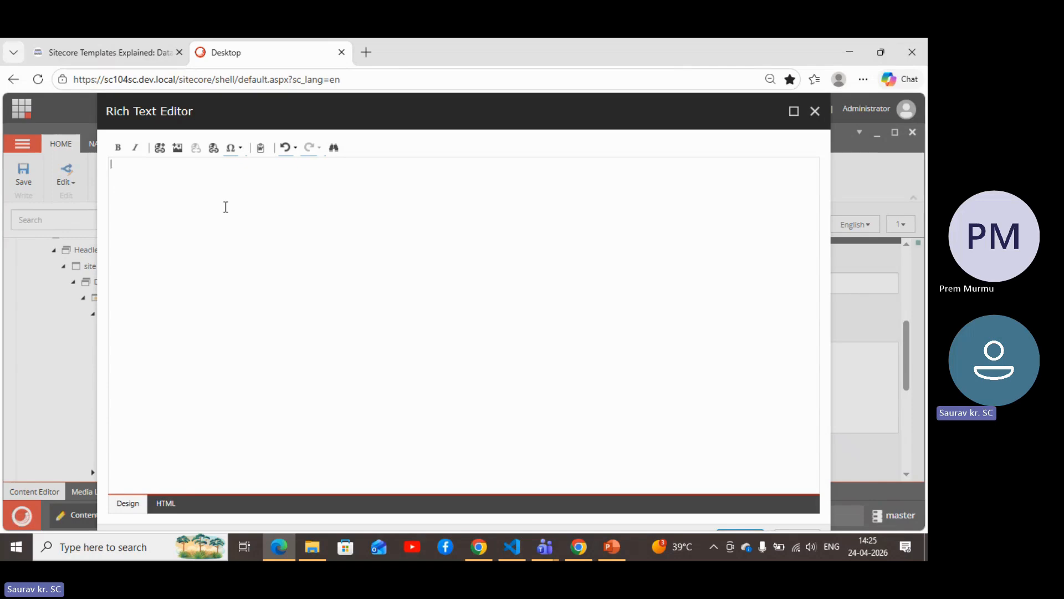
pyautogui.write('Blog description here')
pyautogui.click(794, 111)
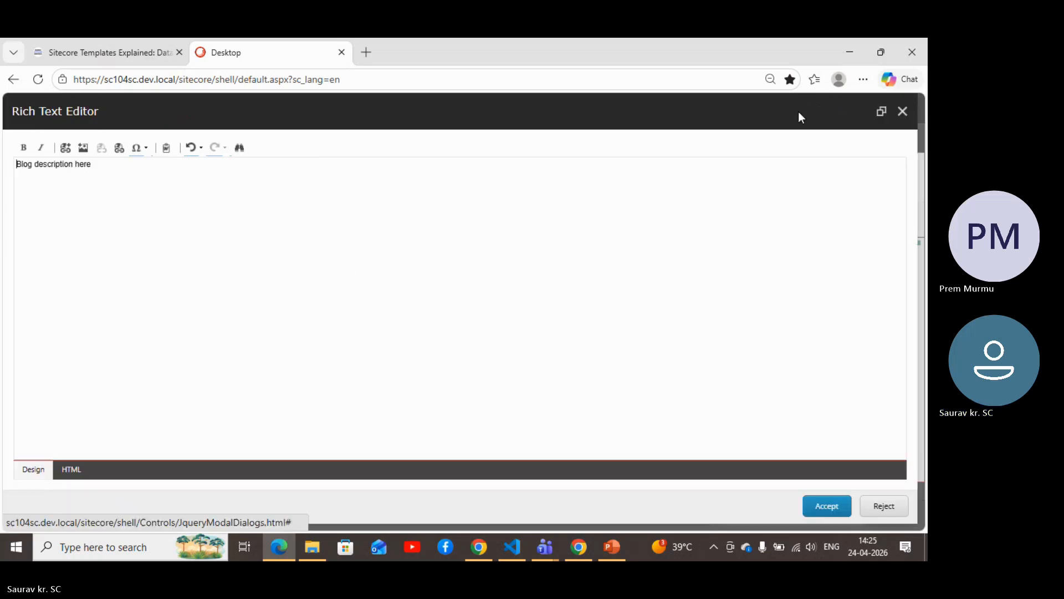
pyautogui.click(821, 506)
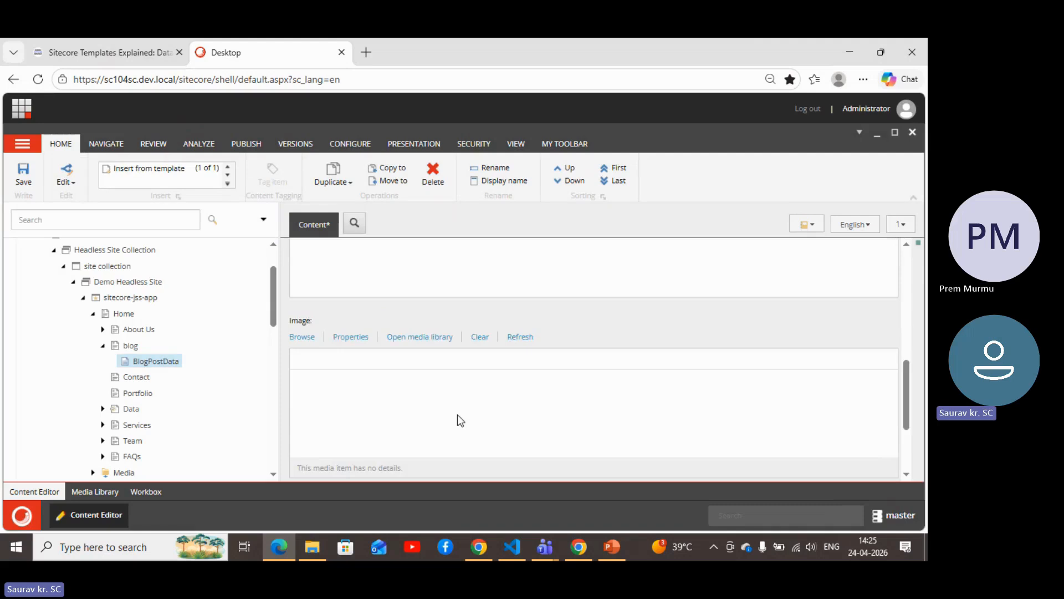
# - Set the Image field to the Android Tablet picture from the media library
pyautogui.scroll(-2, 457, 414)
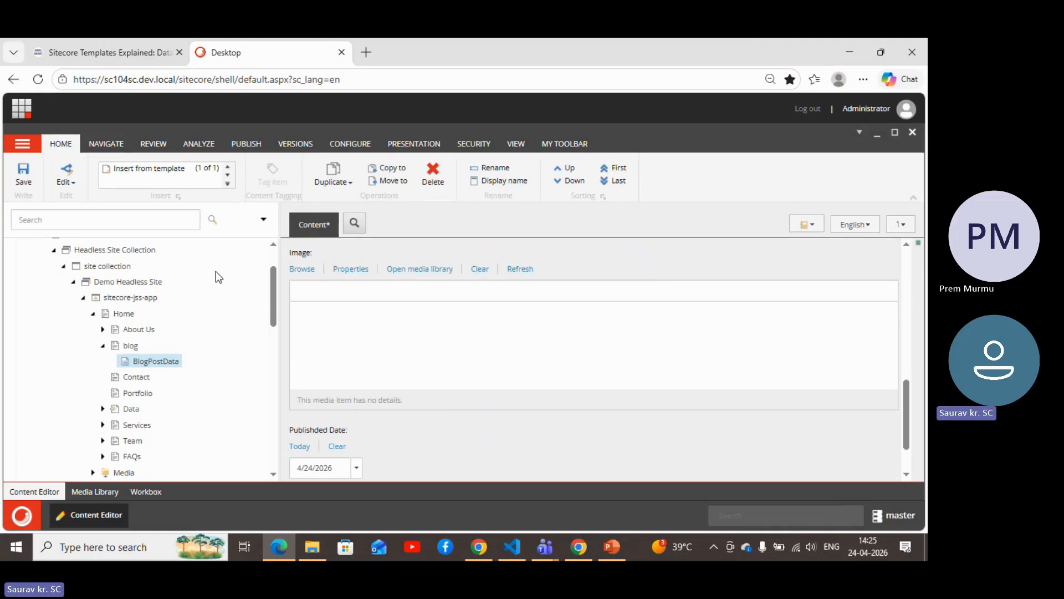
pyautogui.click(308, 271)
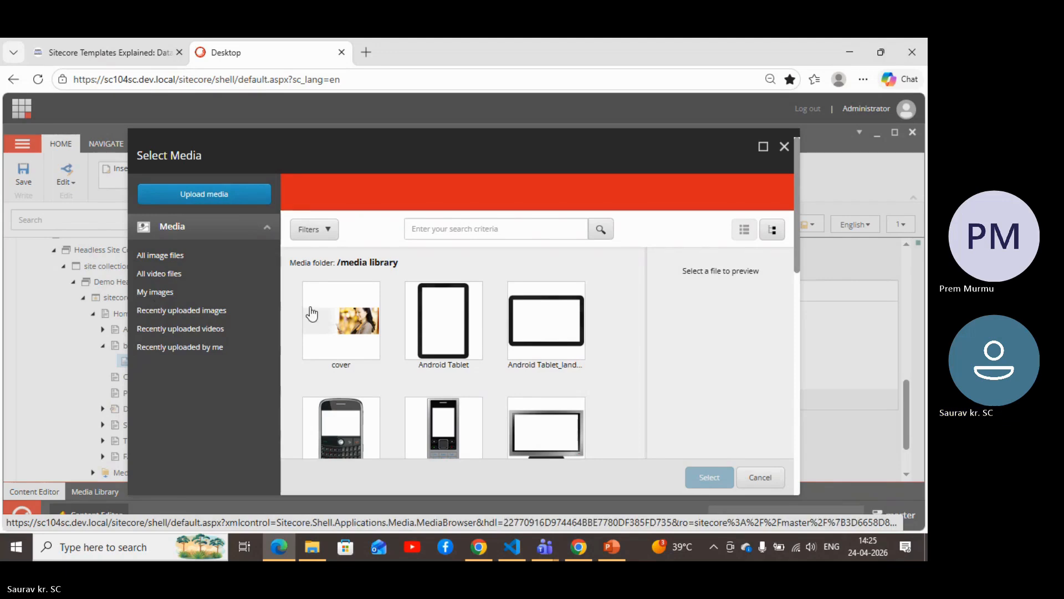
pyautogui.click(437, 331)
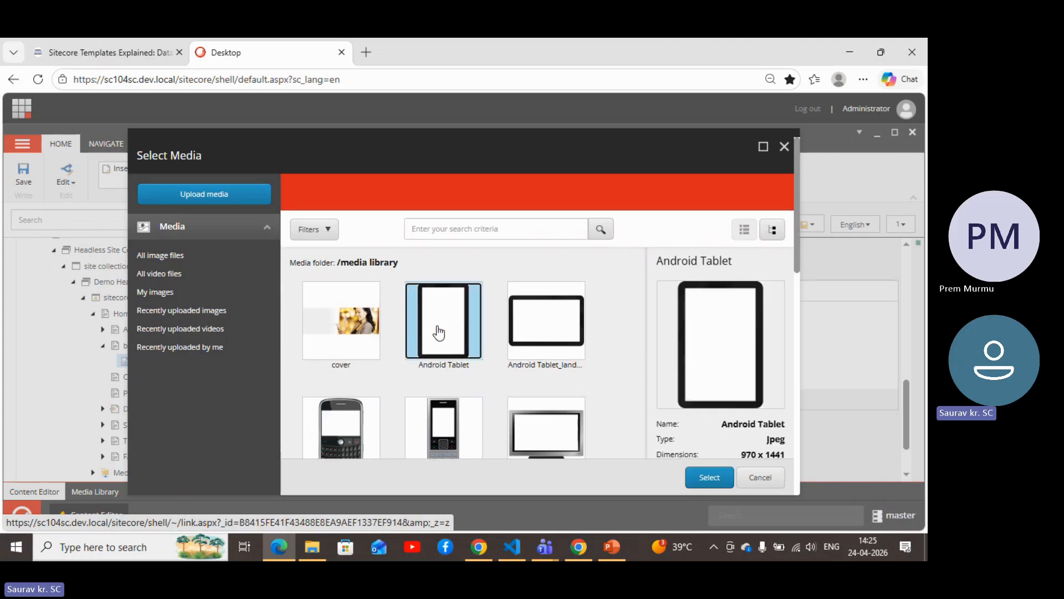
pyautogui.click(710, 477)
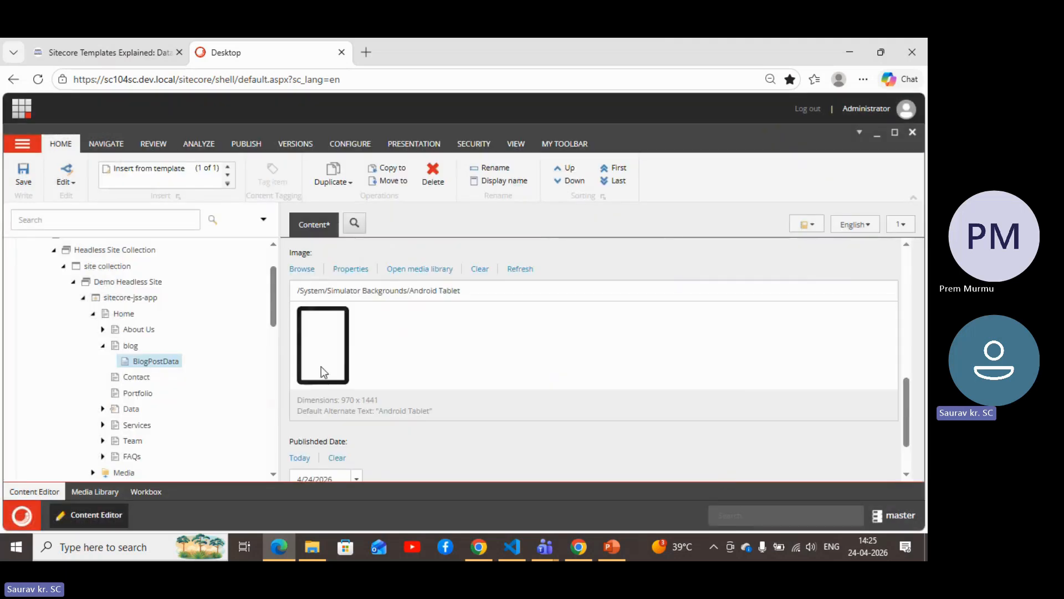
# - Fill in the Author field with the author's name and save the BlogPostData item
pyautogui.scroll(-3, 456, 327)
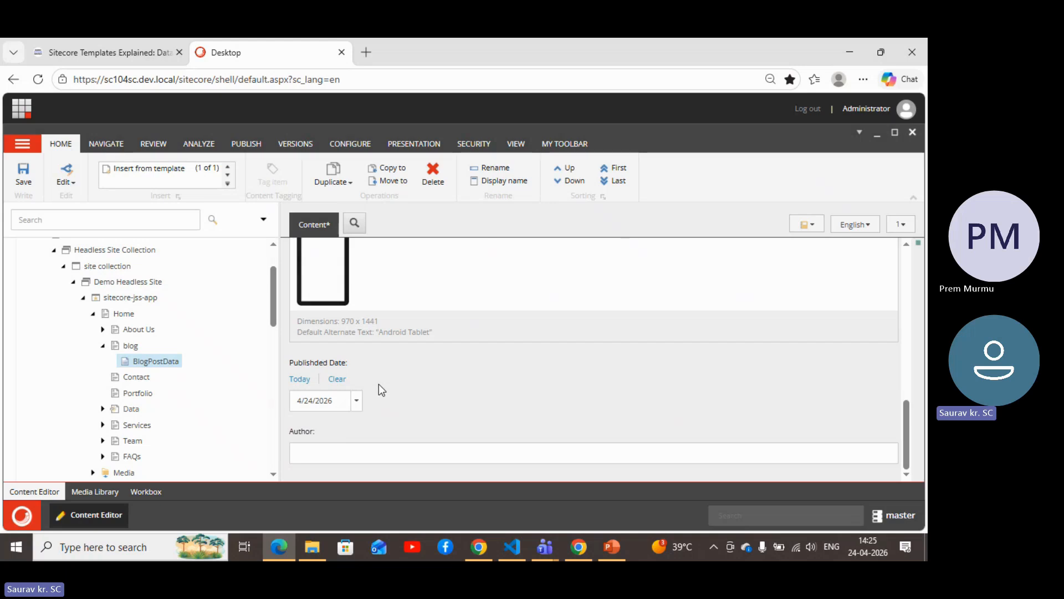
pyautogui.click(355, 453)
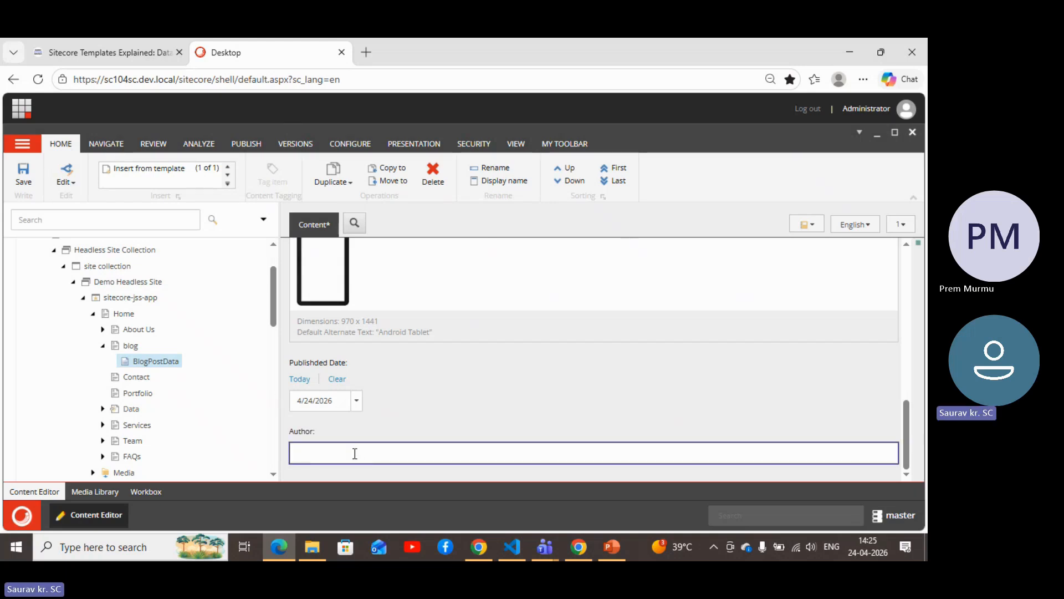
pyautogui.write('Murmu')
pyautogui.click(23, 173)
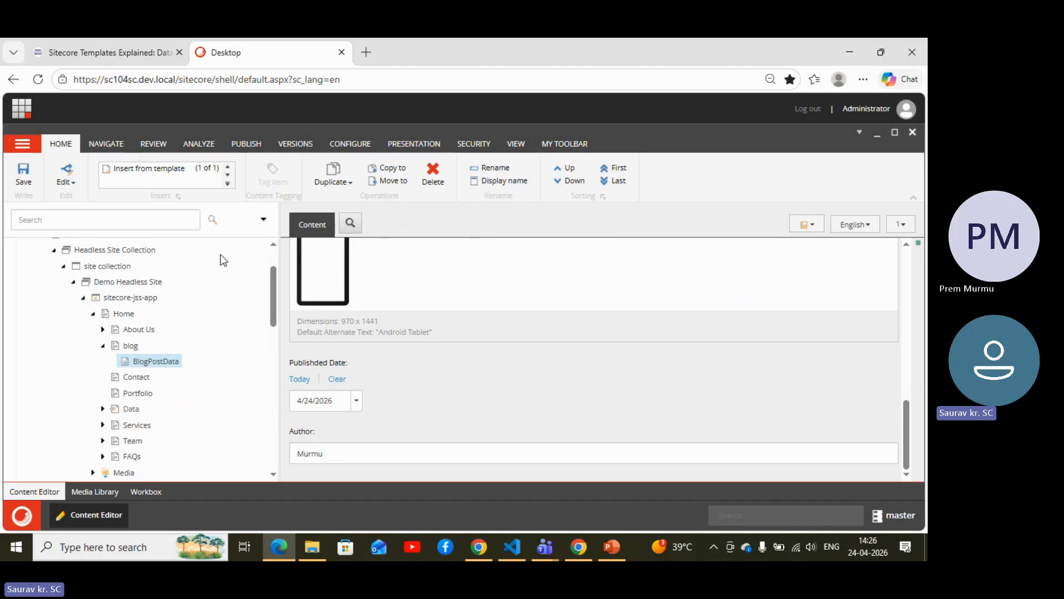
pyautogui.click(254, 144)
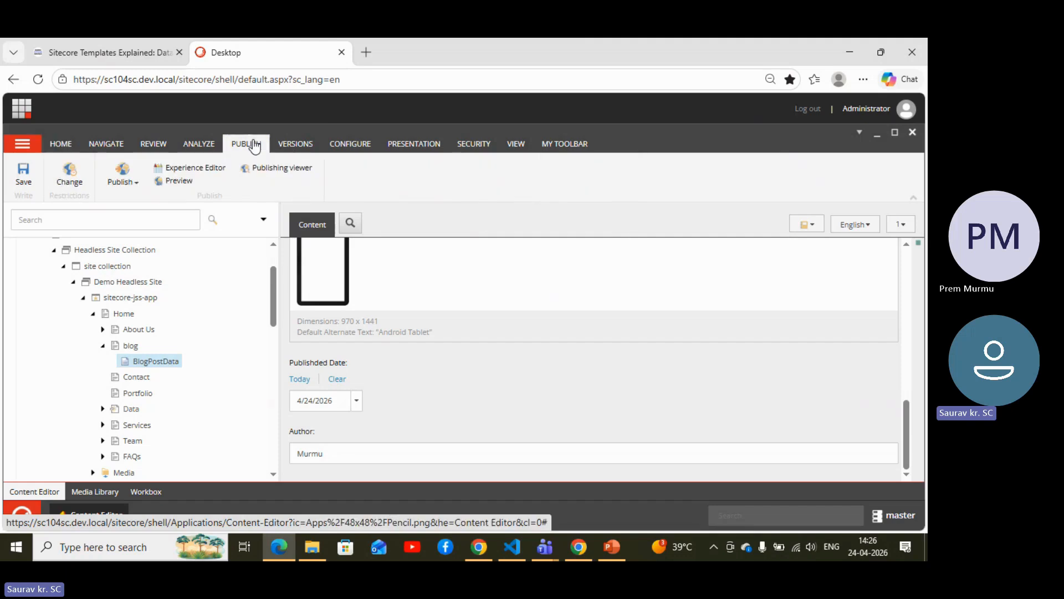
pyautogui.click(132, 191)
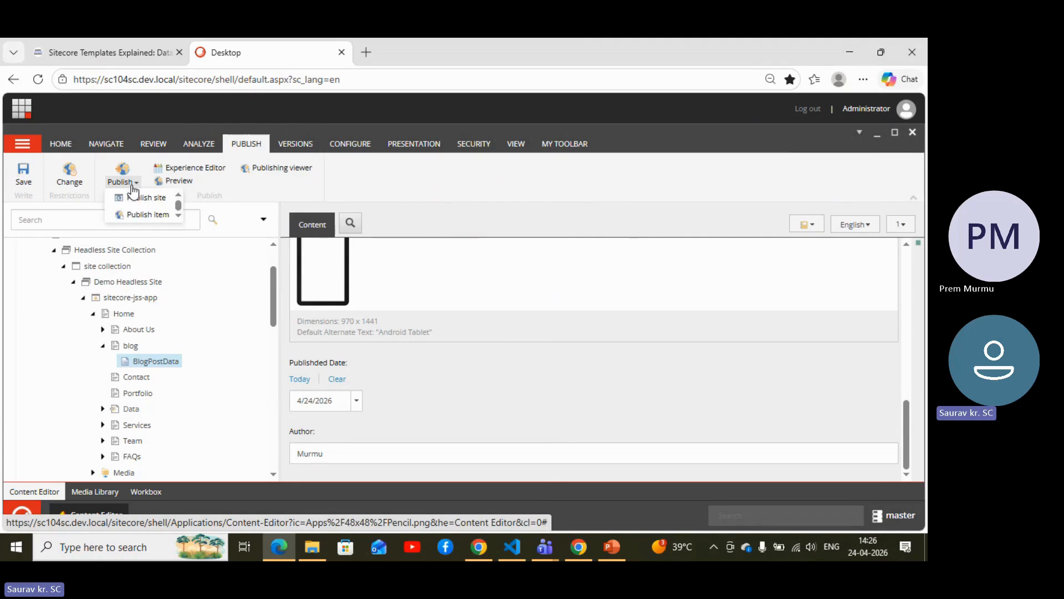
pyautogui.click(156, 216)
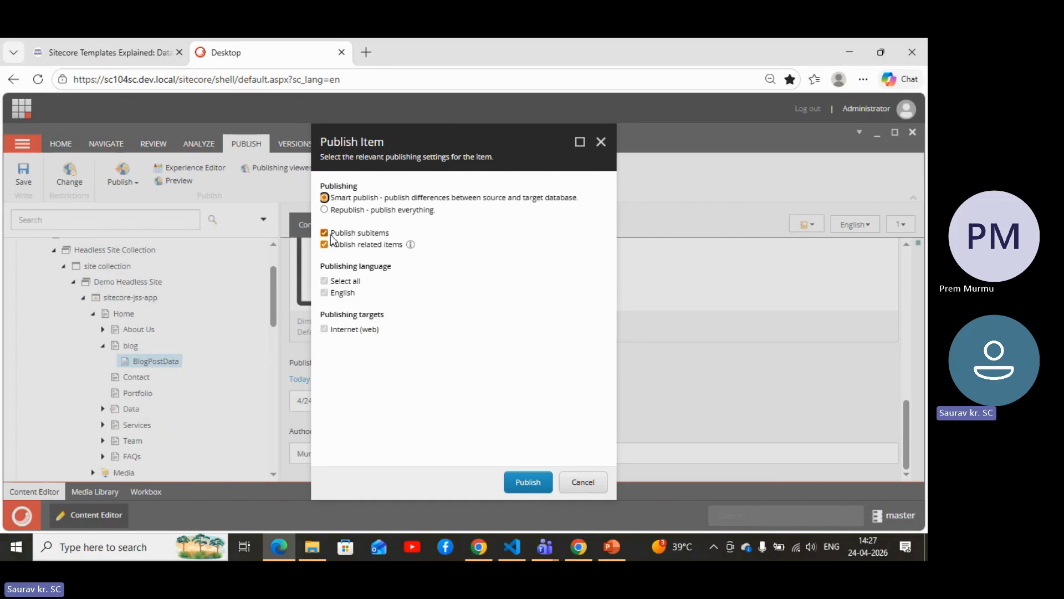
pyautogui.click(327, 233)
pyautogui.click(585, 485)
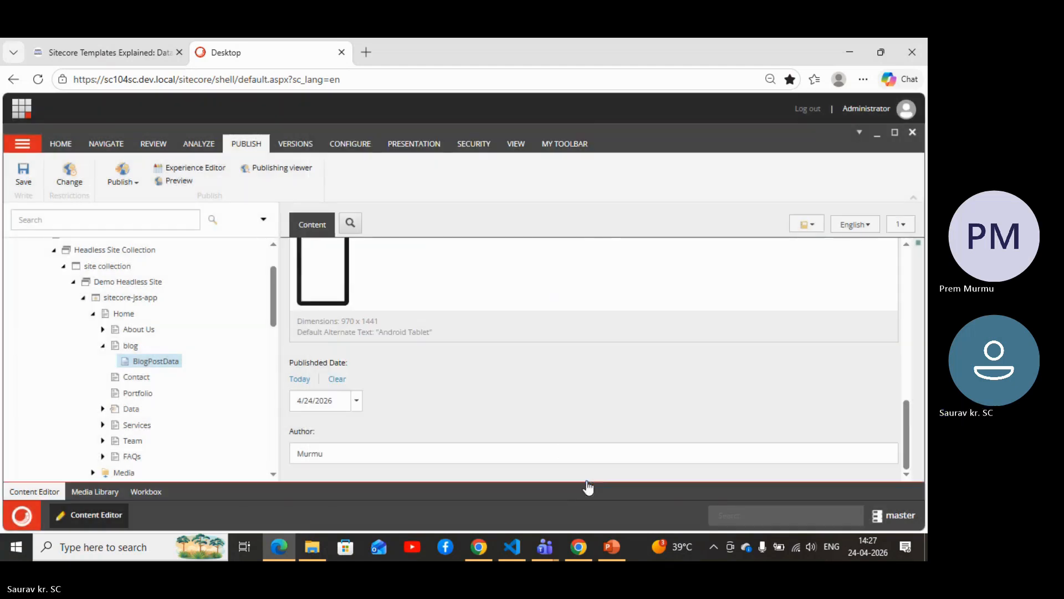
# - Publish the blog page under Home with smart publish, including its subitems and related items, and close the result
pyautogui.click(131, 346)
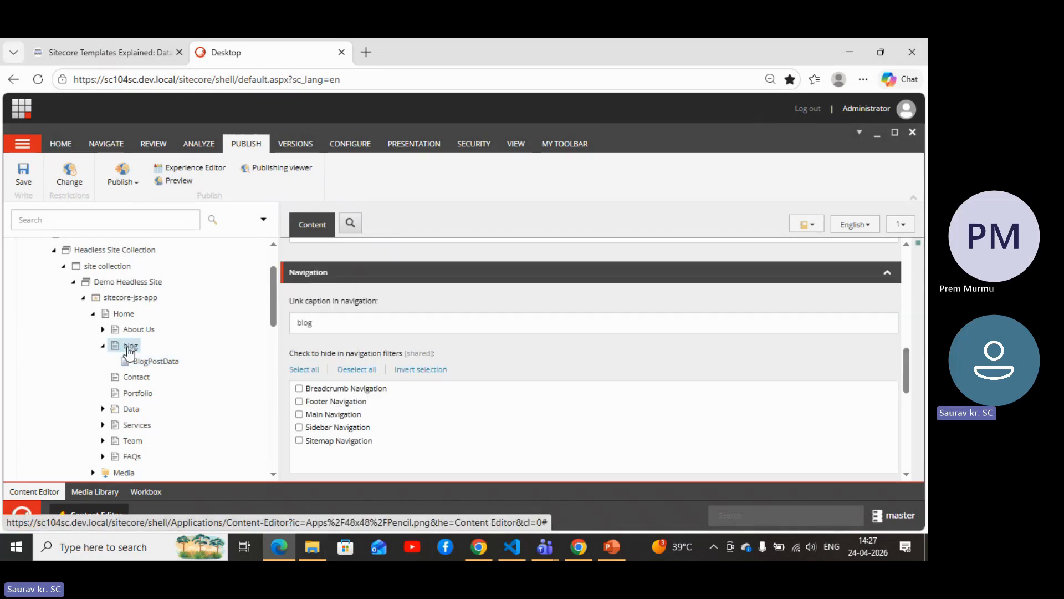
pyautogui.click(124, 181)
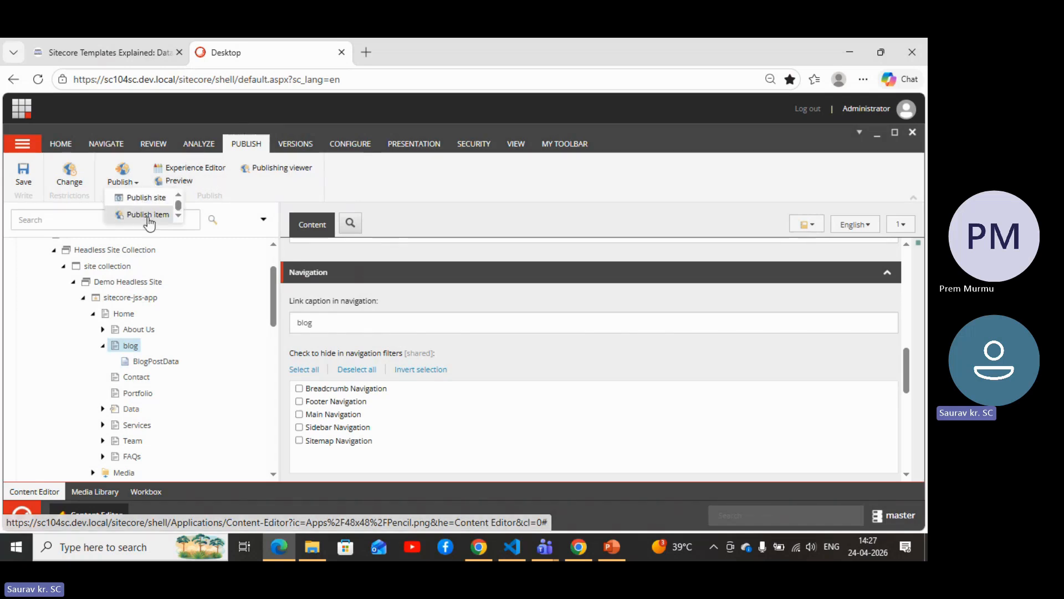
pyautogui.click(149, 221)
pyautogui.click(338, 246)
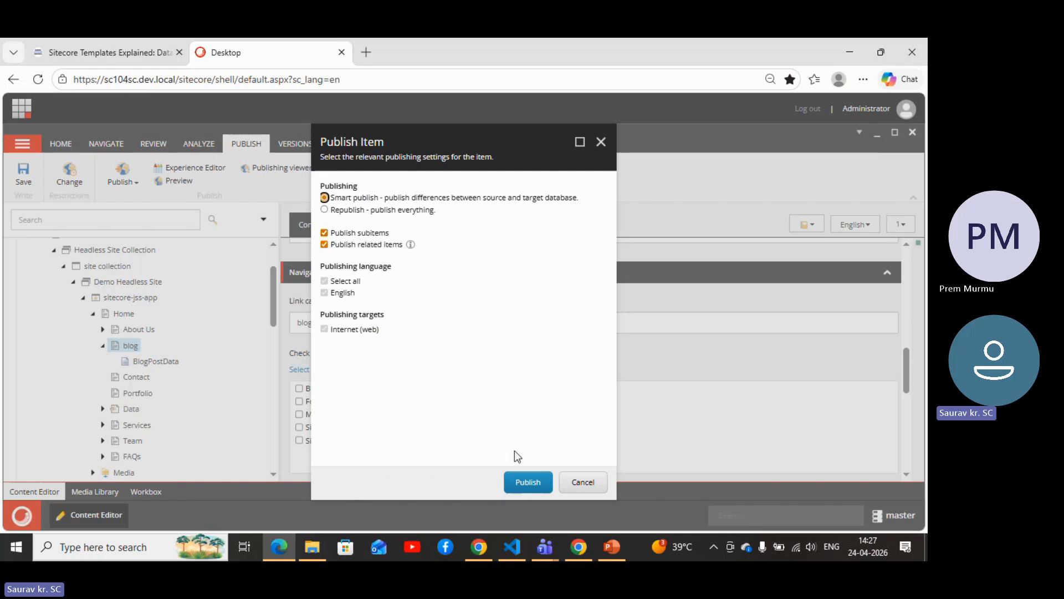
pyautogui.click(527, 482)
pyautogui.click(527, 371)
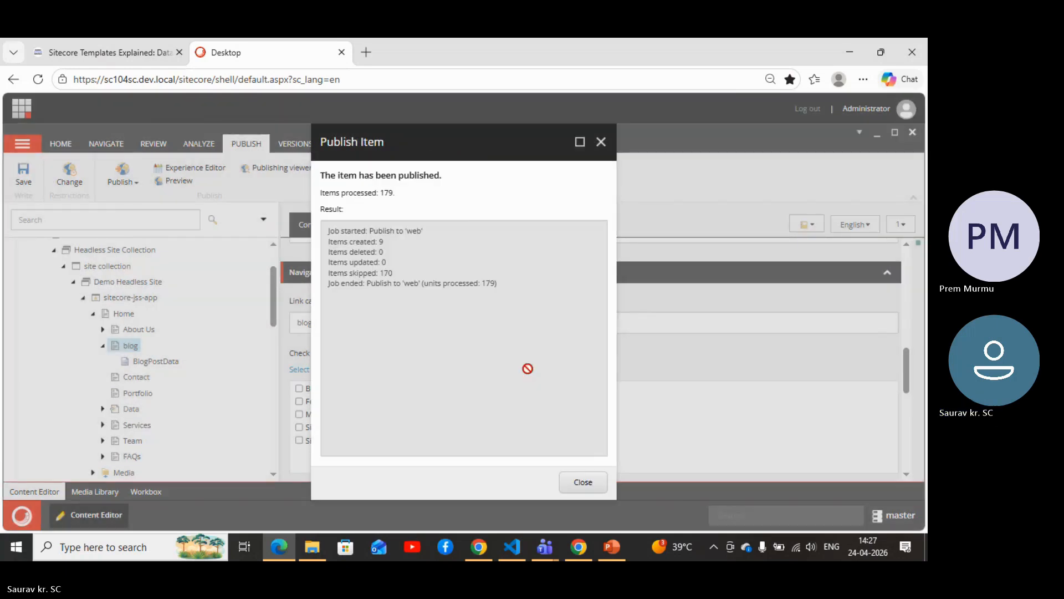
pyautogui.click(585, 486)
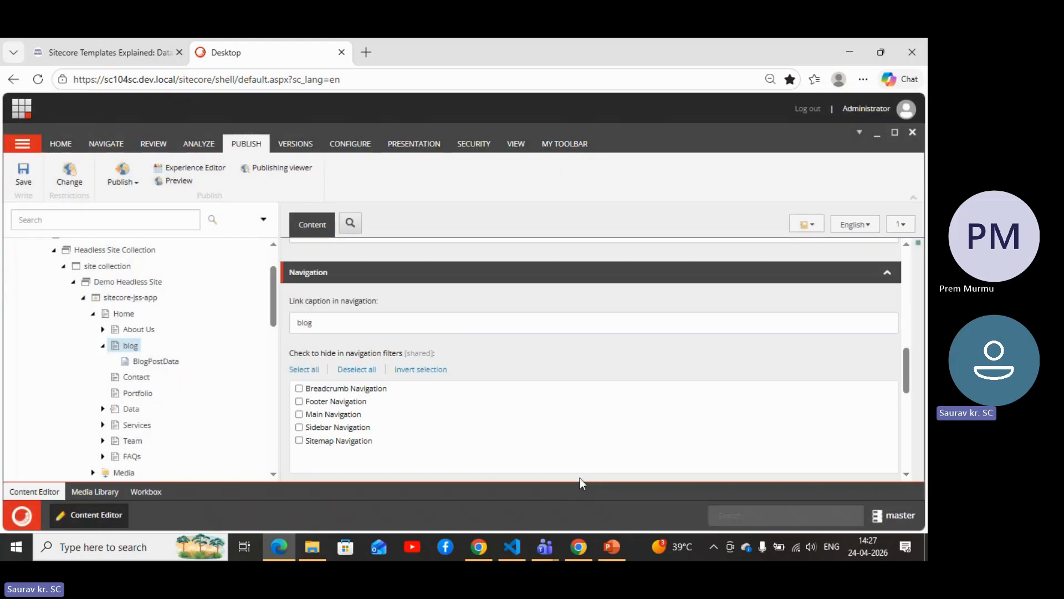
# - Publish the BlogPost template in Feature > Headless Site > Sitecore JSS App with smart publish, including subitems and related items
pyautogui.scroll(-10, 153, 360)
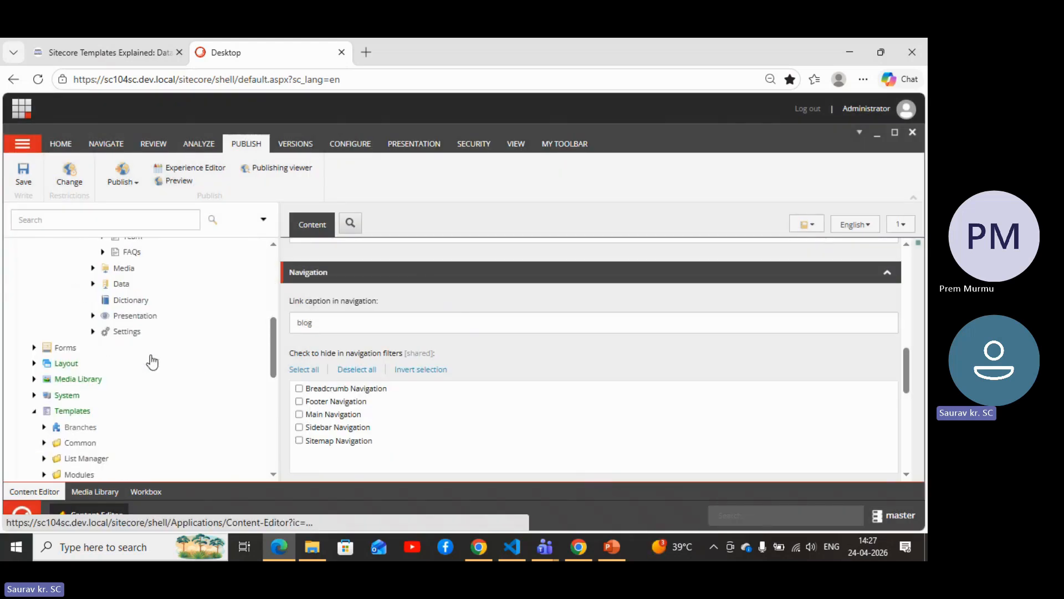
pyautogui.scroll(1, 151, 358)
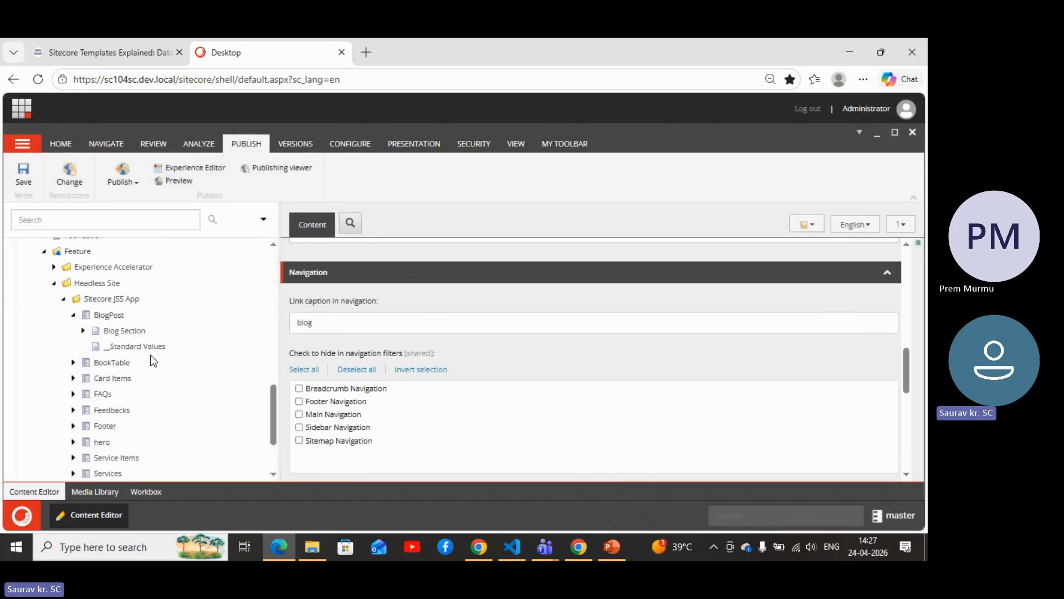
pyautogui.click(106, 315)
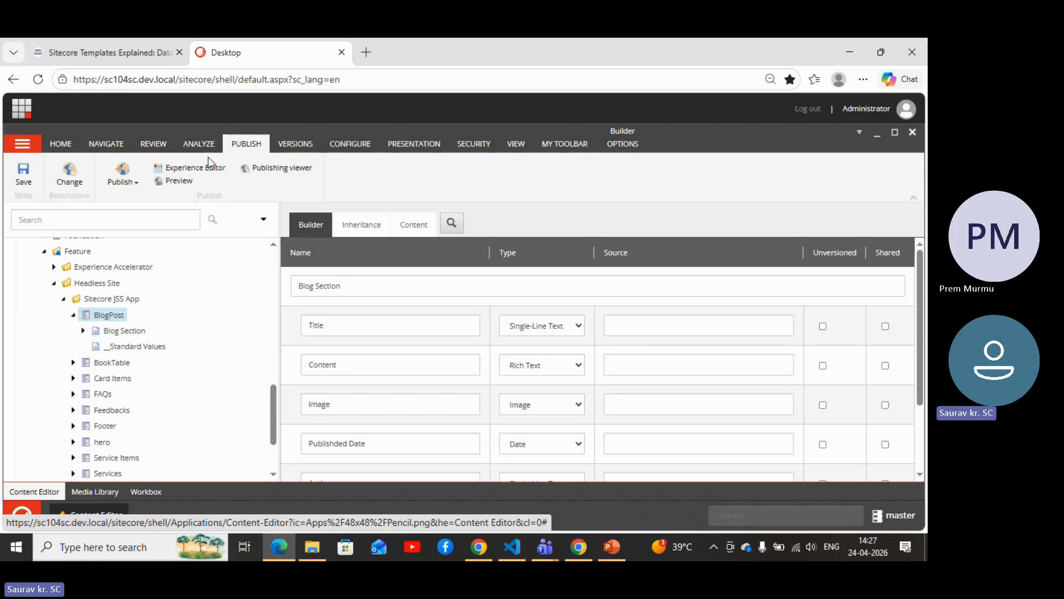
pyautogui.click(123, 180)
pyautogui.click(143, 215)
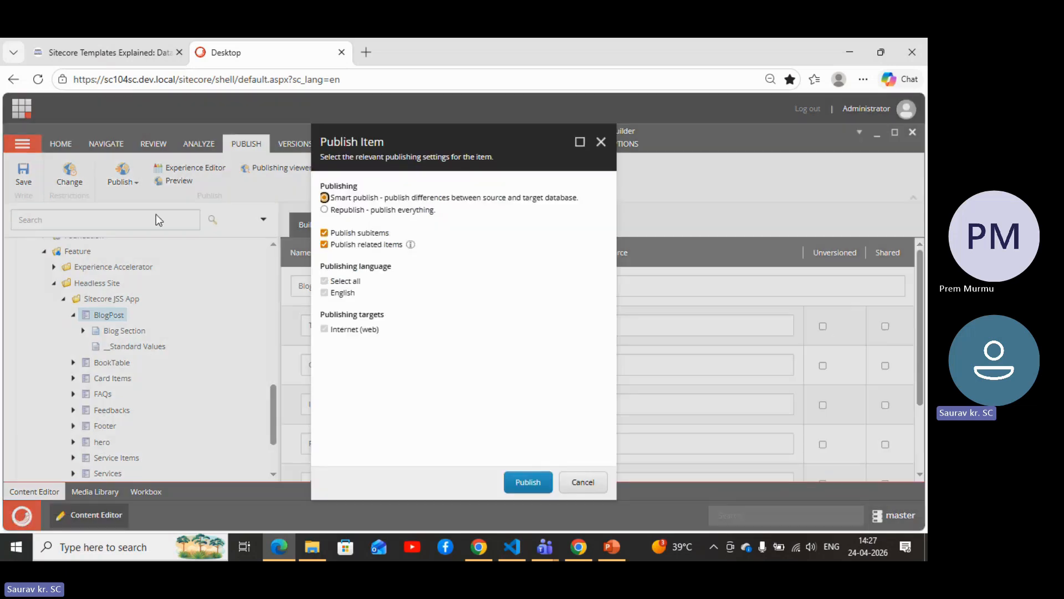
pyautogui.click(529, 482)
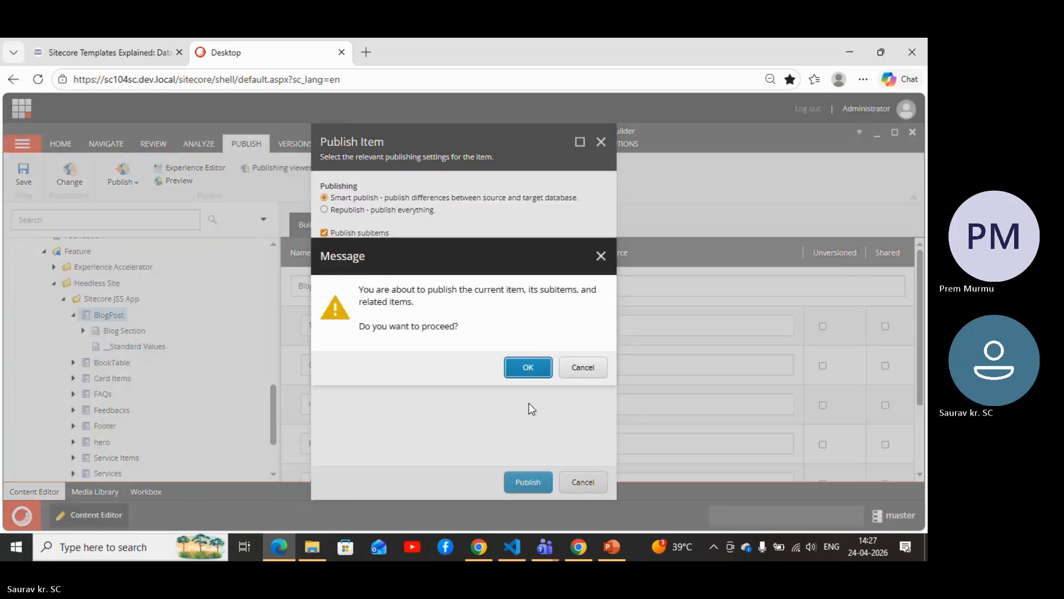
pyautogui.click(533, 368)
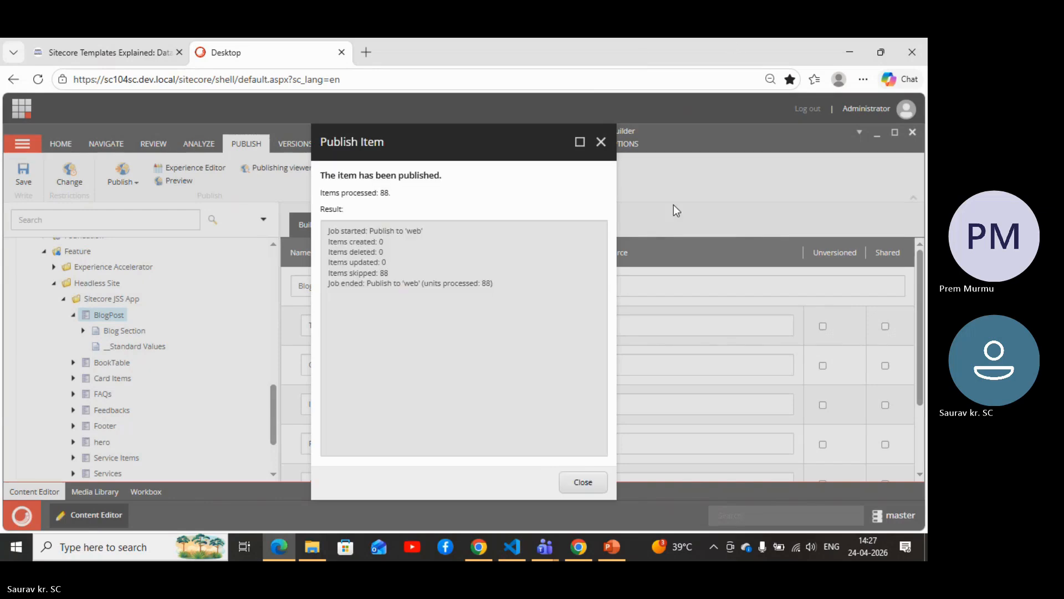
pyautogui.click(590, 486)
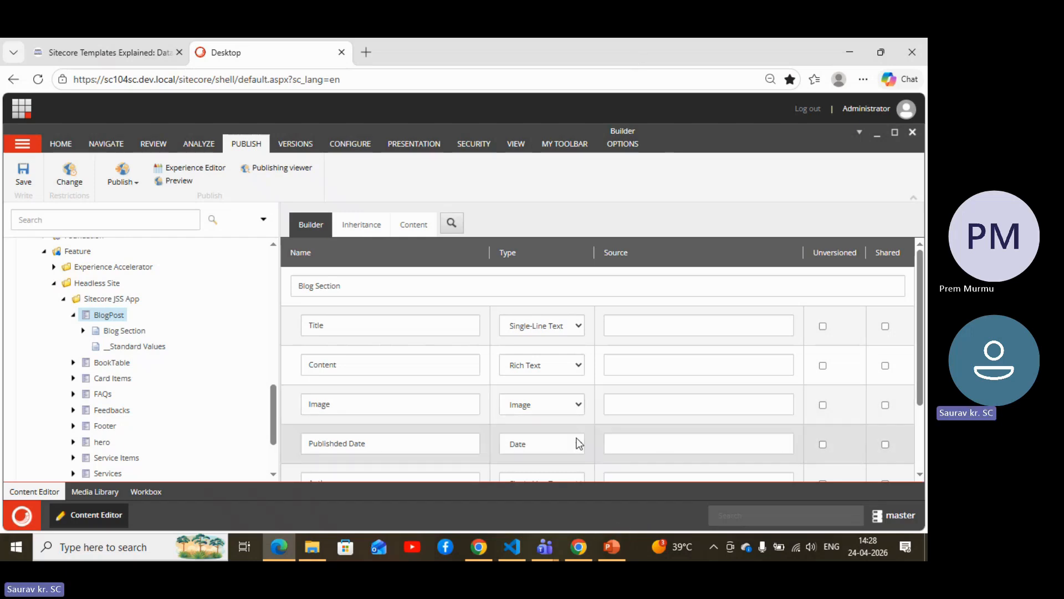
# - Switch to PowerPoint and read the "Best Practices" slide
pyautogui.click(617, 547)
pyautogui.click(96, 422)
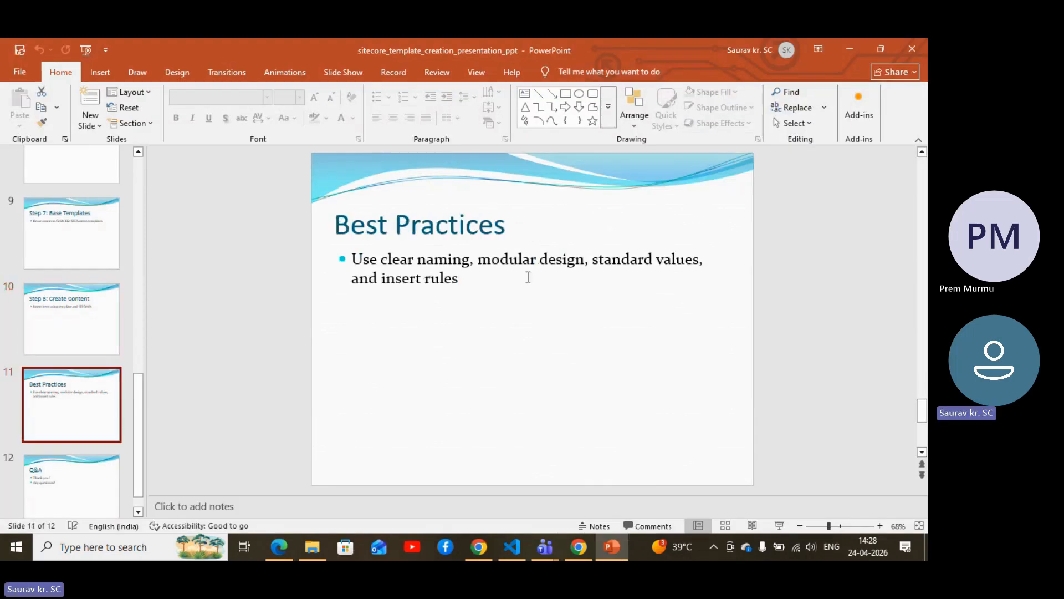